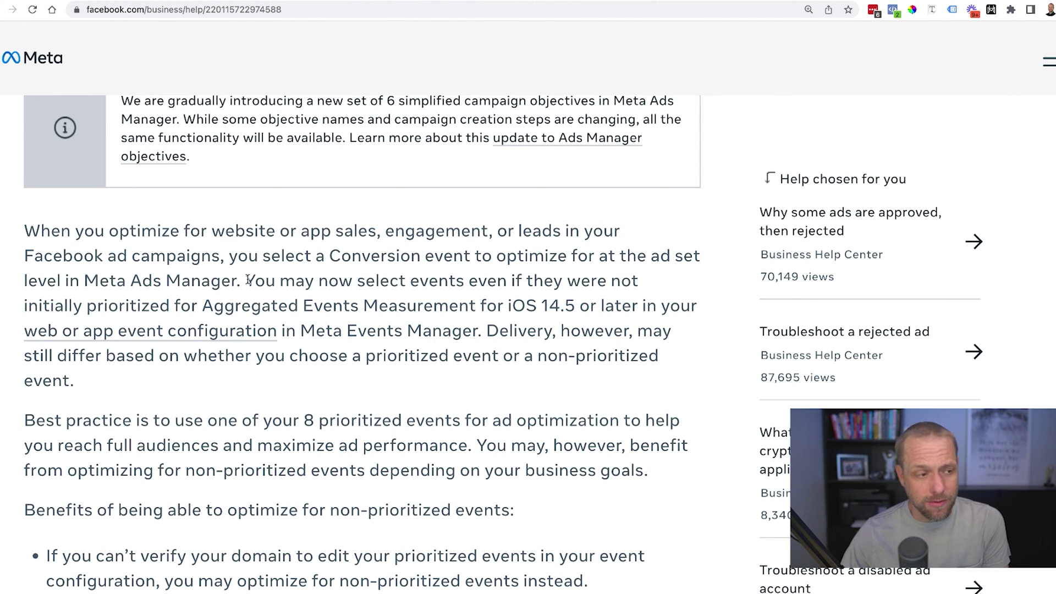
# - Highlight the article sentence about non-prioritized events
pyautogui.moveTo(247, 279); pyautogui.dragTo(545, 376)
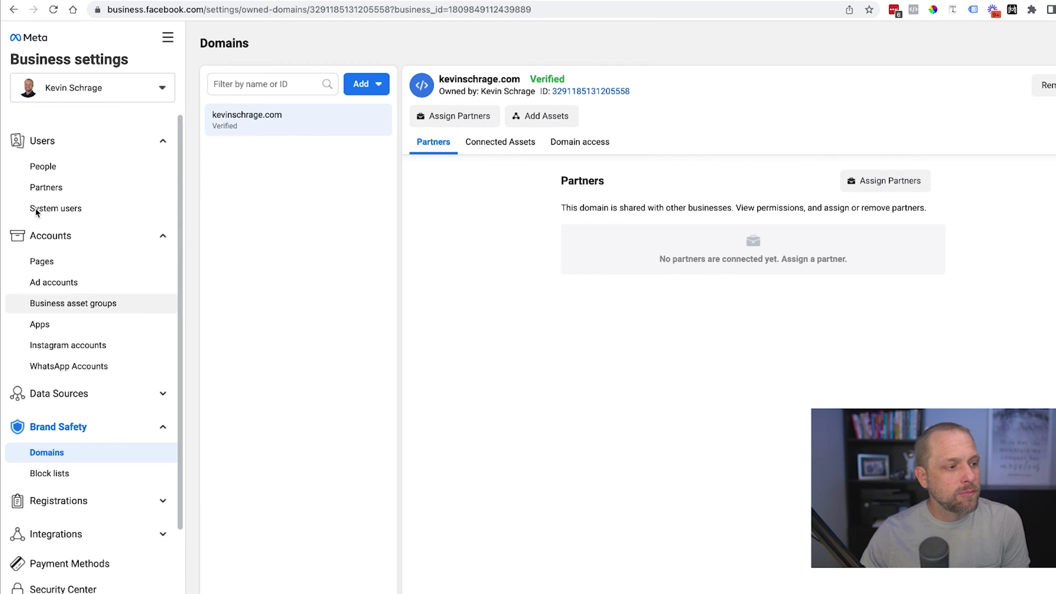
# - Collapse the Users and Accounts sidebar sections, then check the domain Add options and kevinschrage.com's details
pyautogui.click(160, 141)
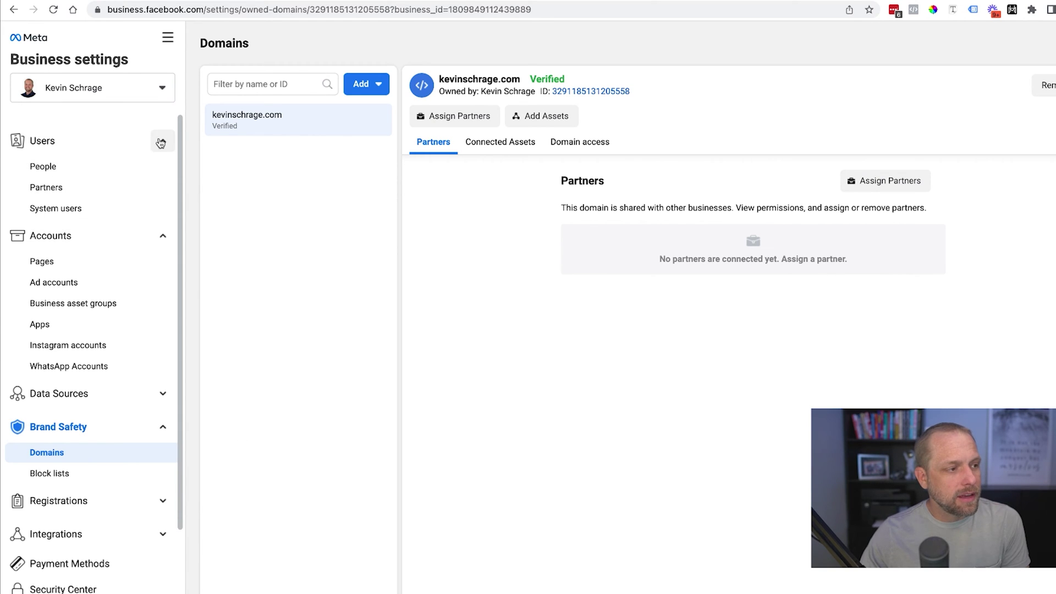
pyautogui.click(162, 173)
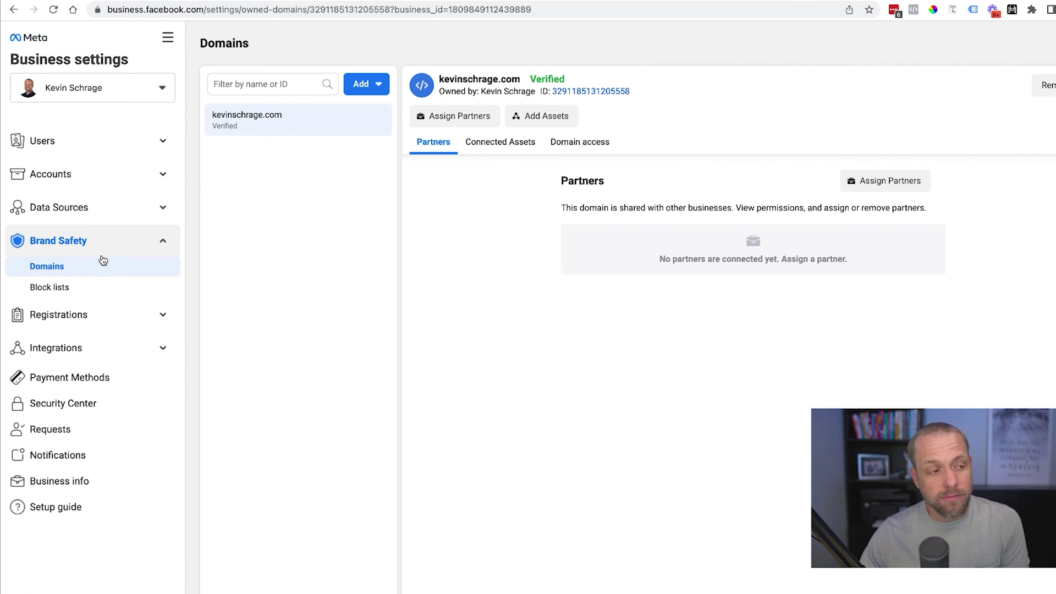
pyautogui.click(379, 83)
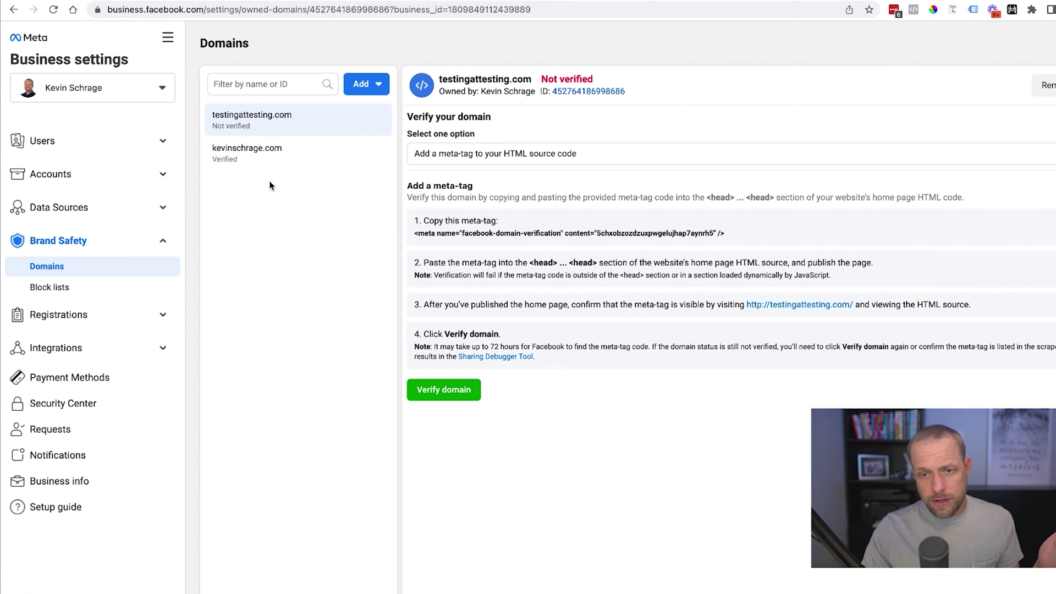
pyautogui.click(265, 170)
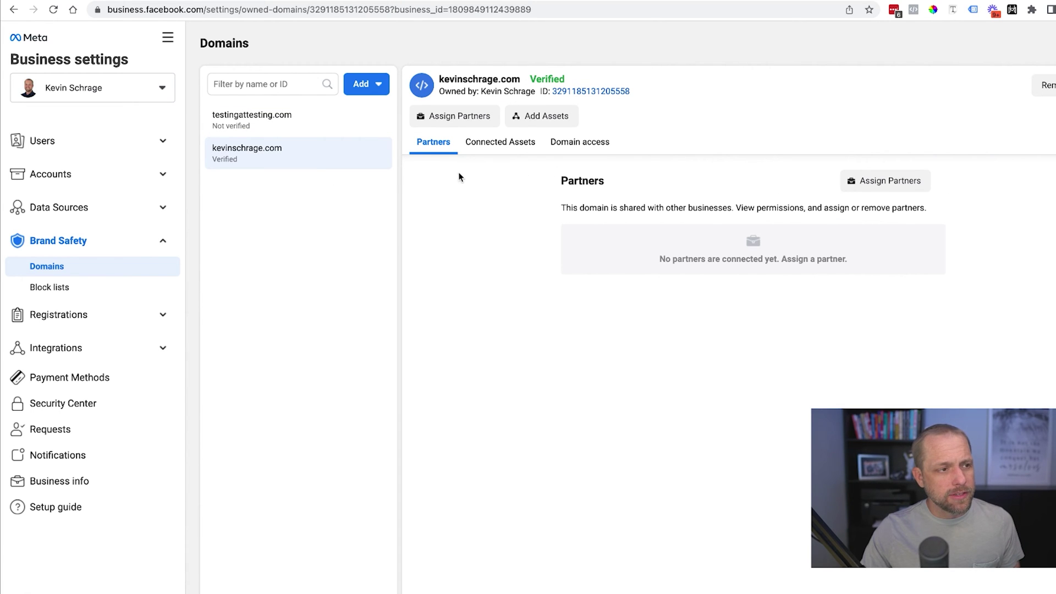
# - Open testingattesting.com's verification page and list its verification methods, keeping the meta-tag method
pyautogui.click(341, 115)
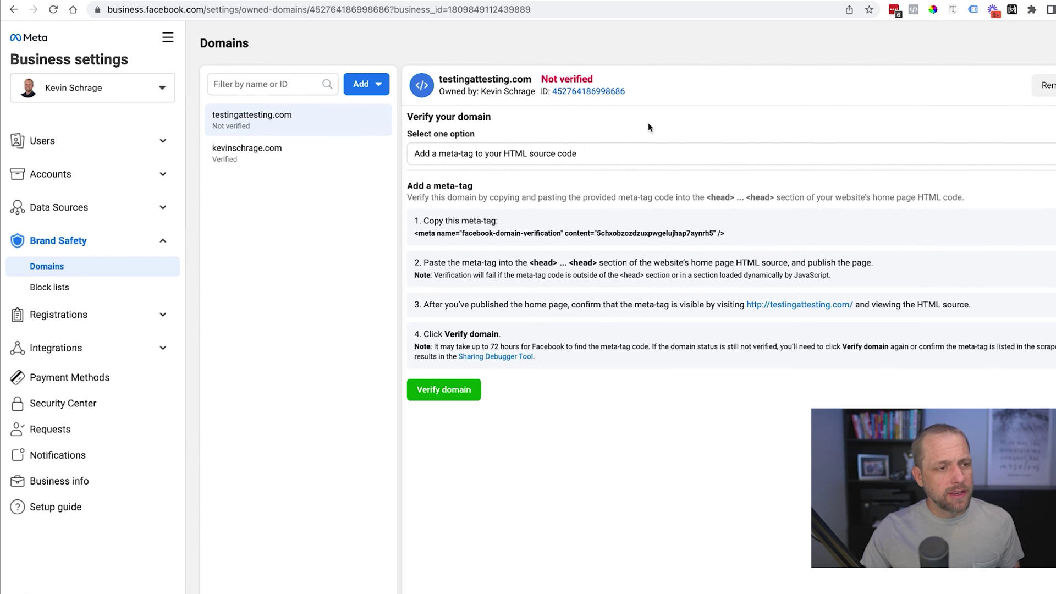
pyautogui.moveTo(524, 80); pyautogui.dragTo(427, 80)
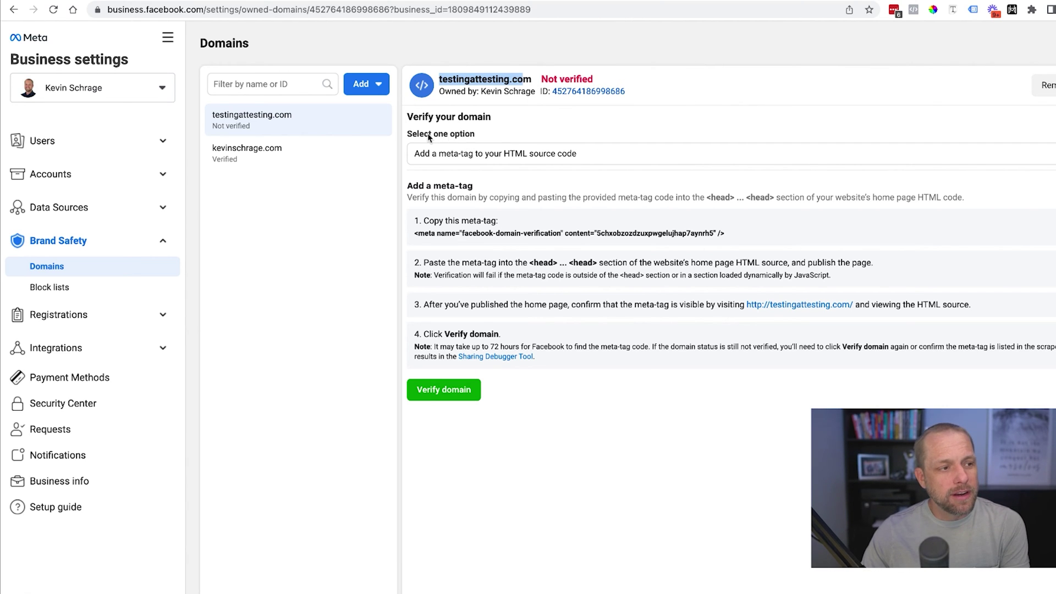
pyautogui.click(560, 153)
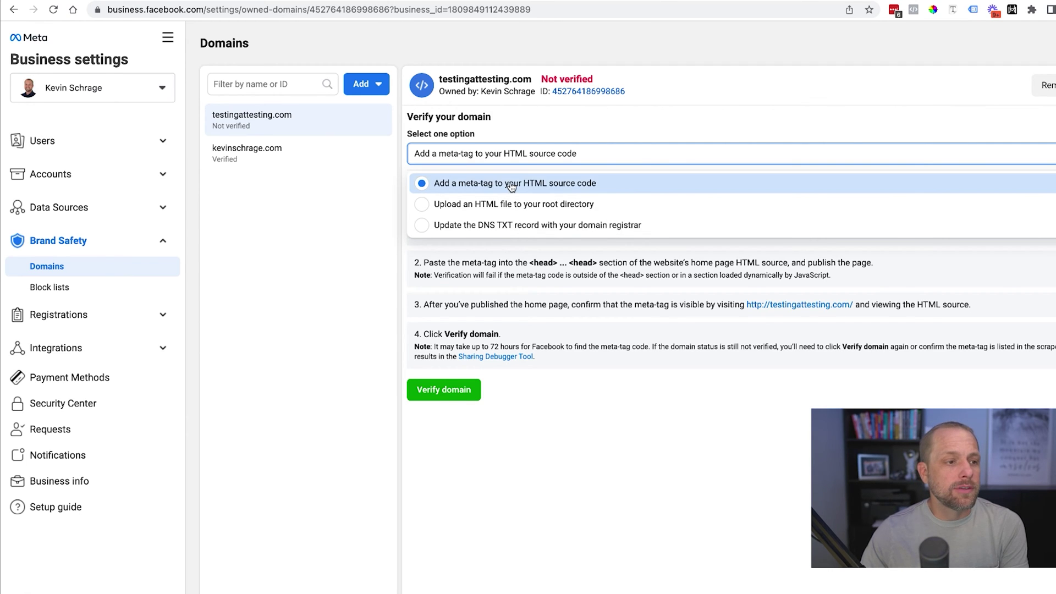
pyautogui.click(550, 183)
# - Highlight the meta-tag code, then switch to the HTML-file method and its root-directory upload step
pyautogui.moveTo(738, 233); pyautogui.dragTo(403, 234)
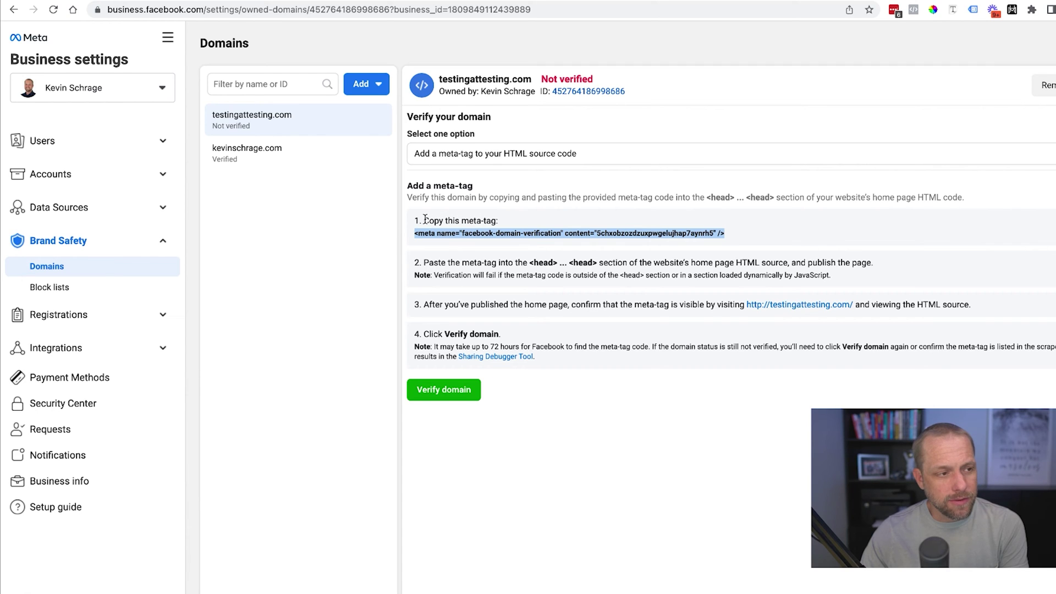
pyautogui.click(740, 233)
pyautogui.click(721, 233)
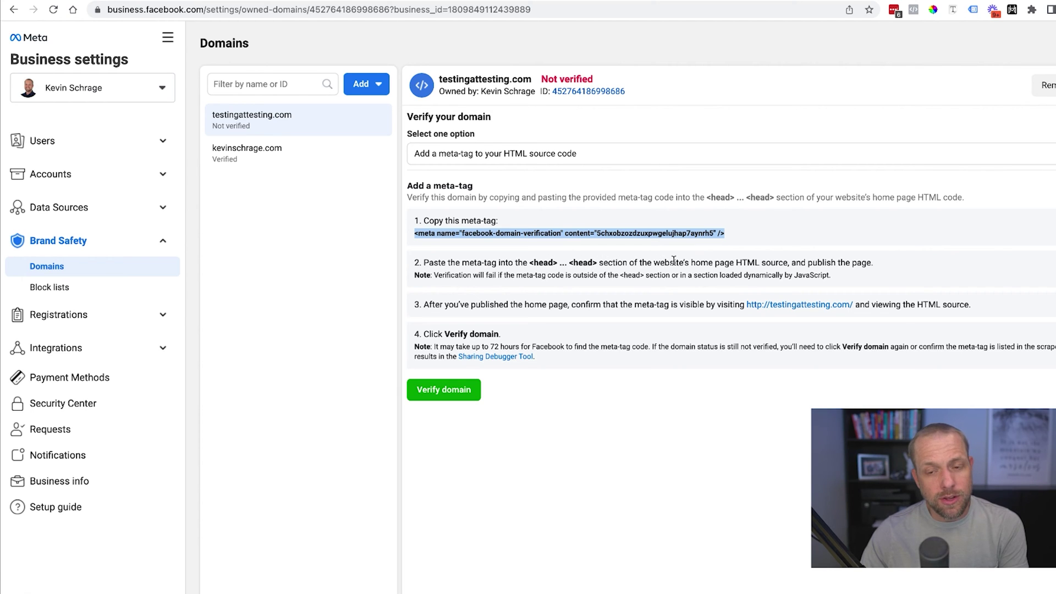
pyautogui.click(517, 156)
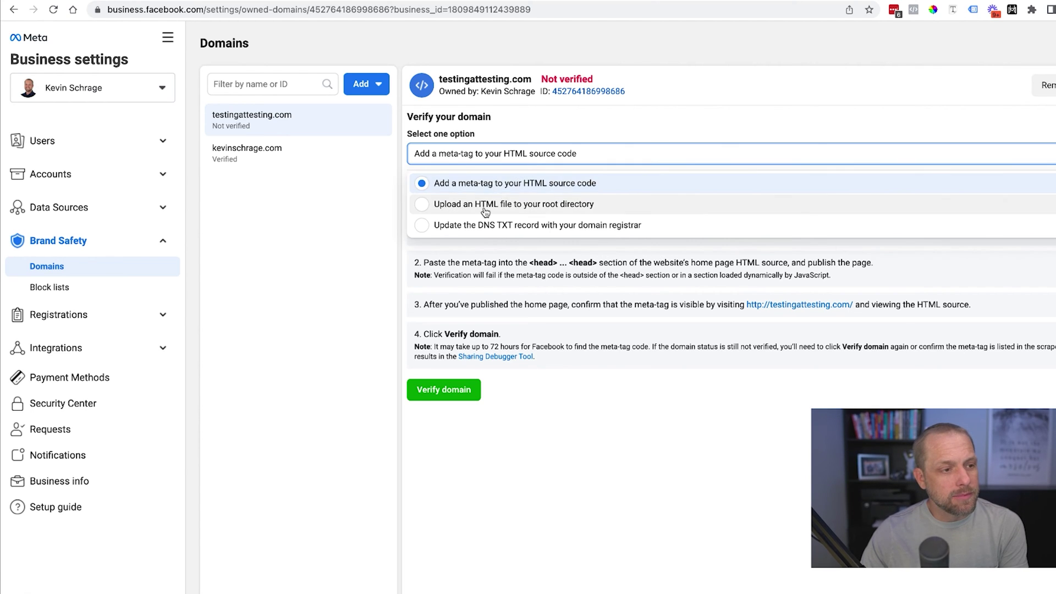
pyautogui.click(495, 203)
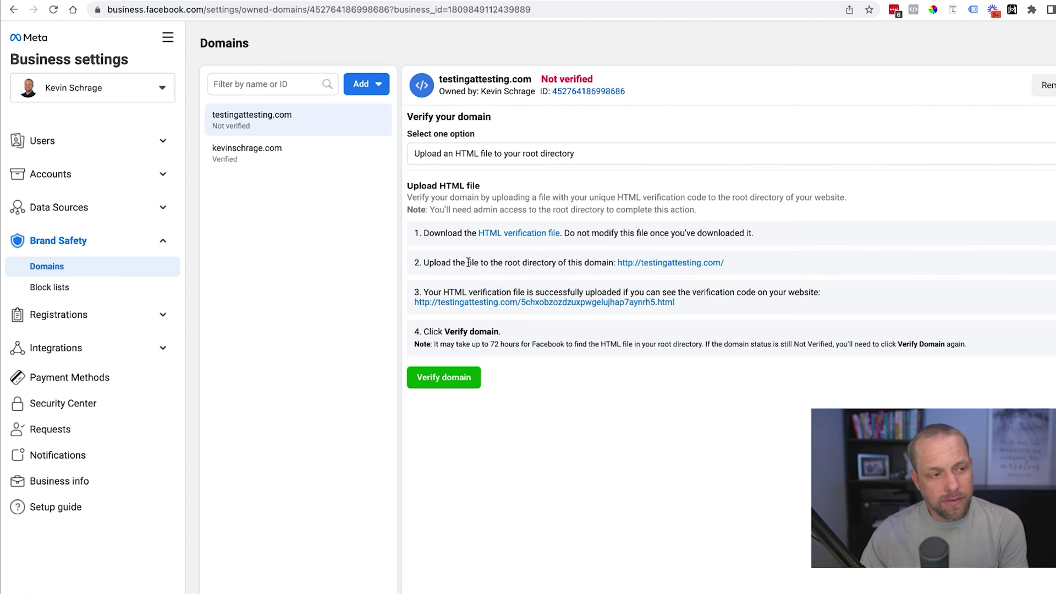
pyautogui.moveTo(468, 262); pyautogui.dragTo(605, 262)
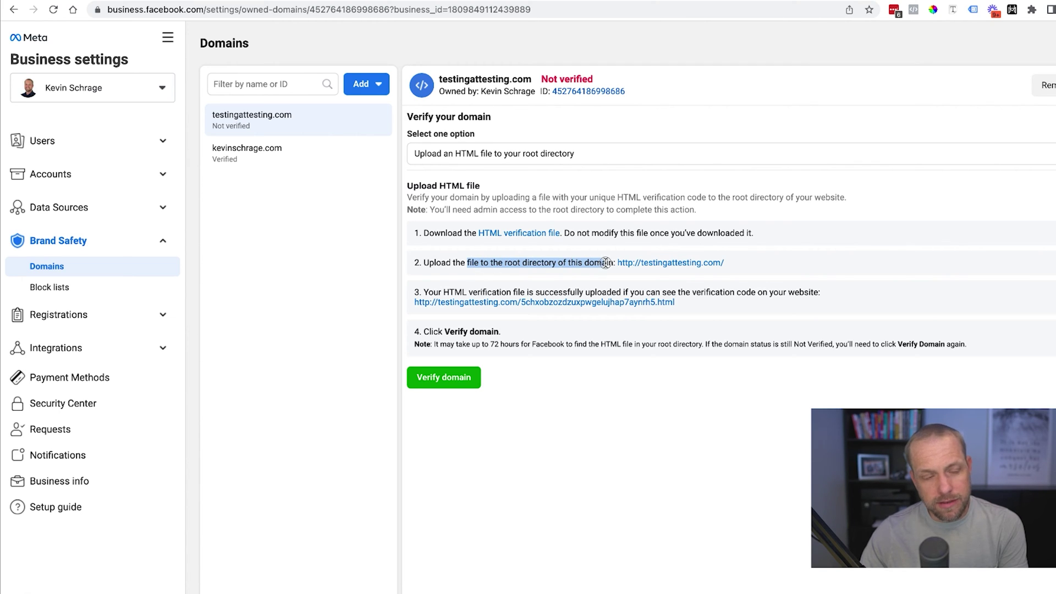
# - Review the DNS TXT record method and its verification string, then return to kevinschrage.com's details
pyautogui.click(498, 156)
pyautogui.click(501, 216)
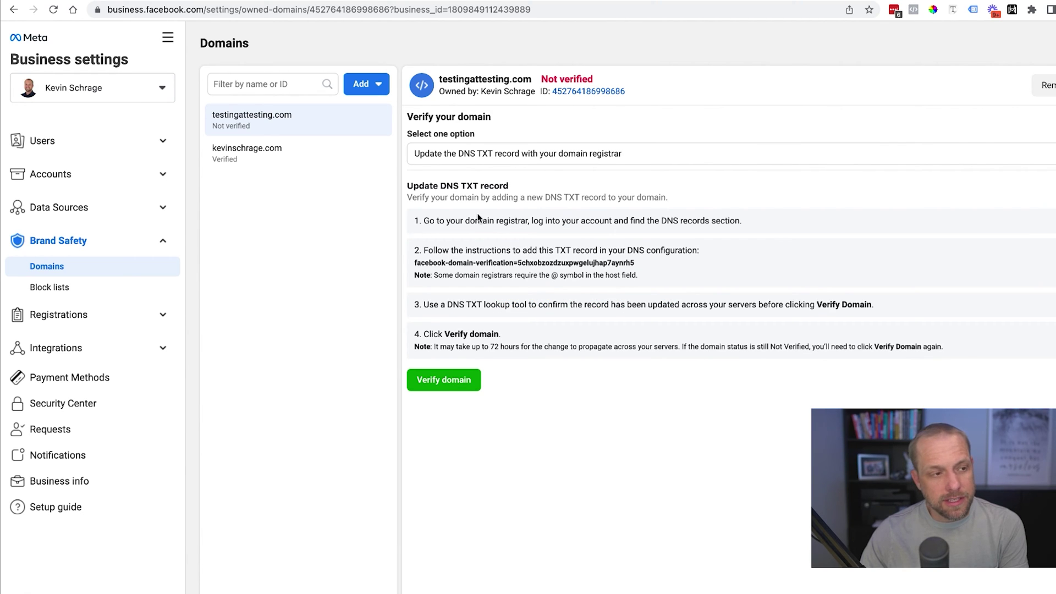
pyautogui.moveTo(424, 221); pyautogui.dragTo(657, 224)
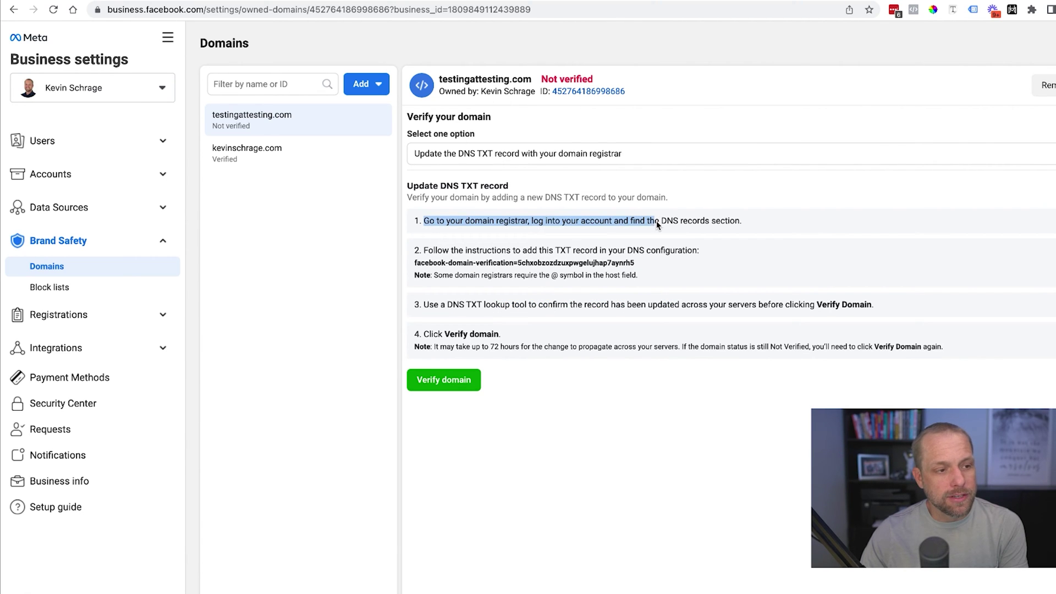
pyautogui.moveTo(641, 263); pyautogui.dragTo(434, 259)
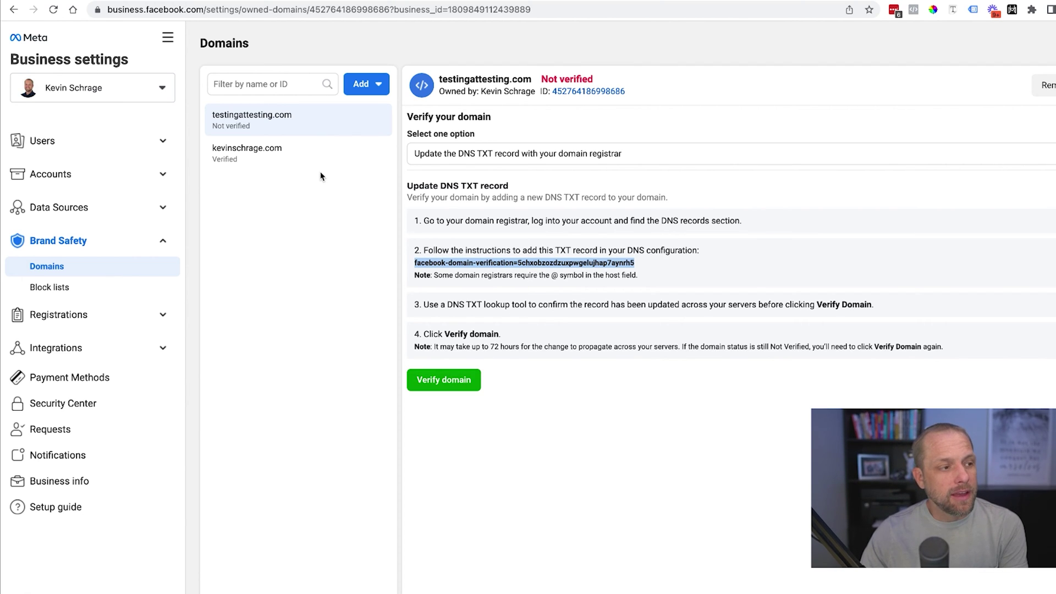
pyautogui.click(316, 156)
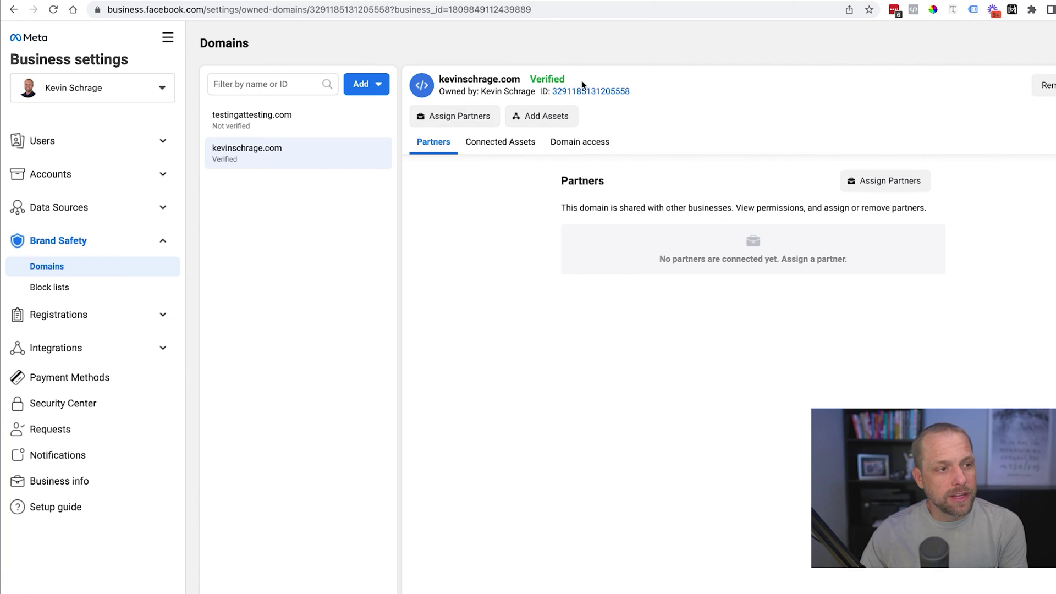
# - Compare kevinschrage.com's verified status with testingattesting.com's note that verification takes up to 72 hours
pyautogui.moveTo(582, 82); pyautogui.dragTo(538, 88)
pyautogui.click(308, 119)
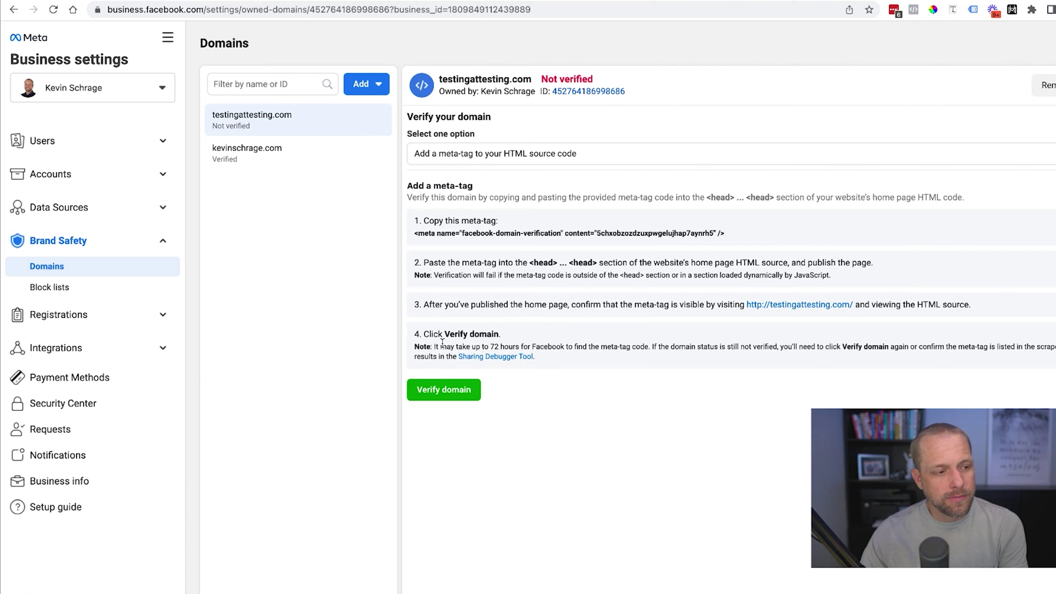
pyautogui.moveTo(434, 347); pyautogui.dragTo(647, 347)
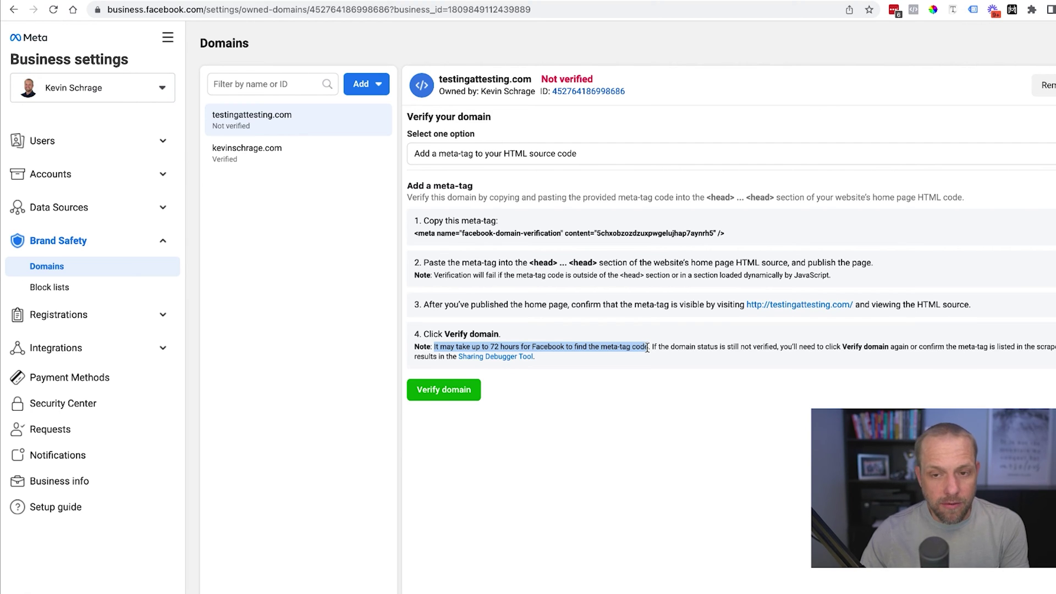
# - Return to kevinschrage.com's verified details, then expand Data Sources to the Pixels list
pyautogui.click(308, 154)
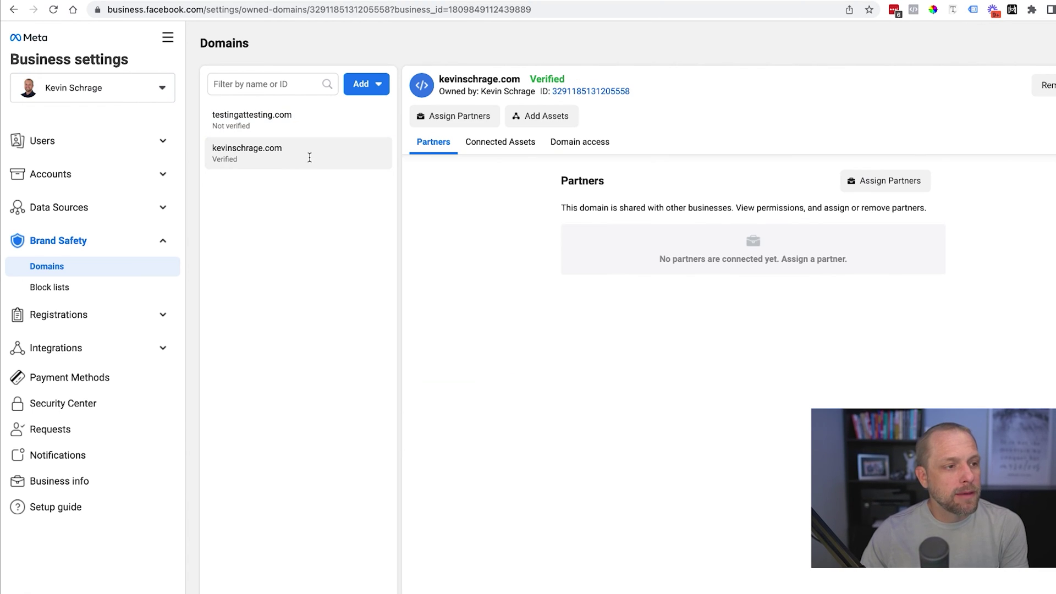
pyautogui.moveTo(577, 80); pyautogui.dragTo(515, 79)
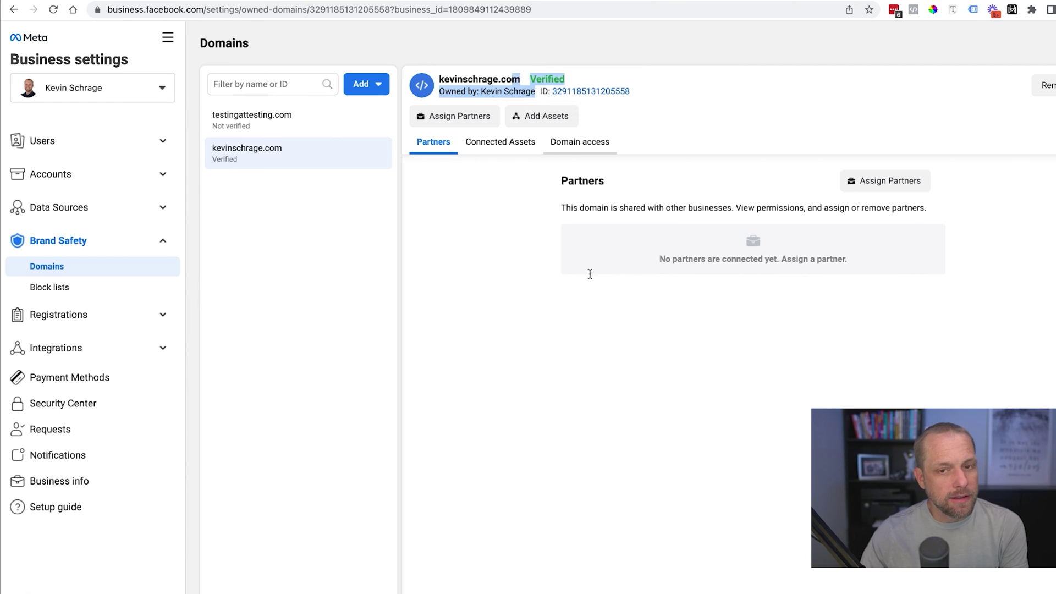
pyautogui.click(558, 311)
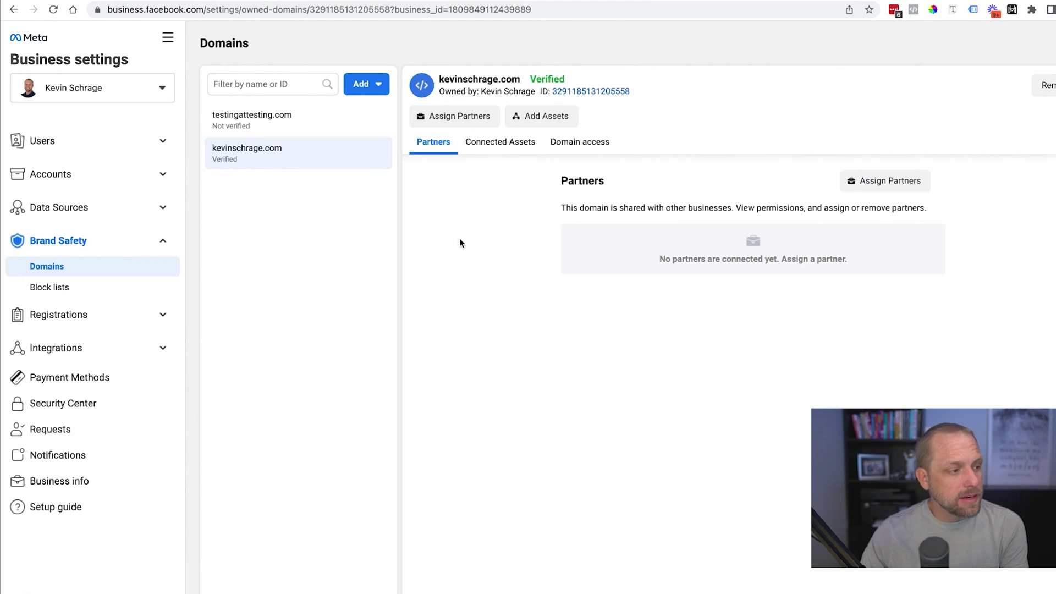
pyautogui.click(161, 207)
pyautogui.click(80, 255)
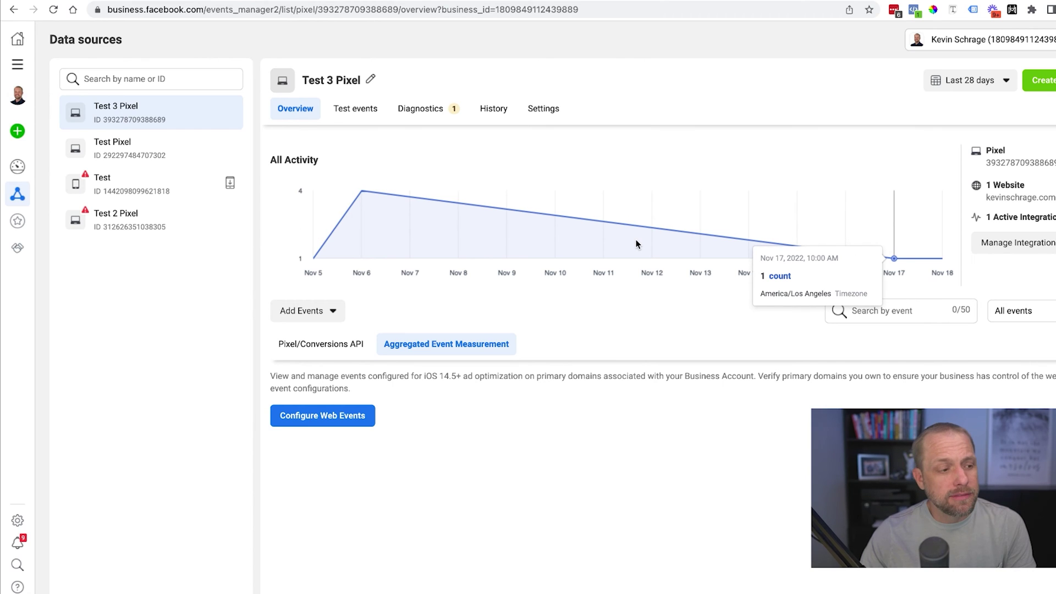
# - Check Test 3 Pixel's received web events, then open its web event configurations for verified domains
pyautogui.click(315, 347)
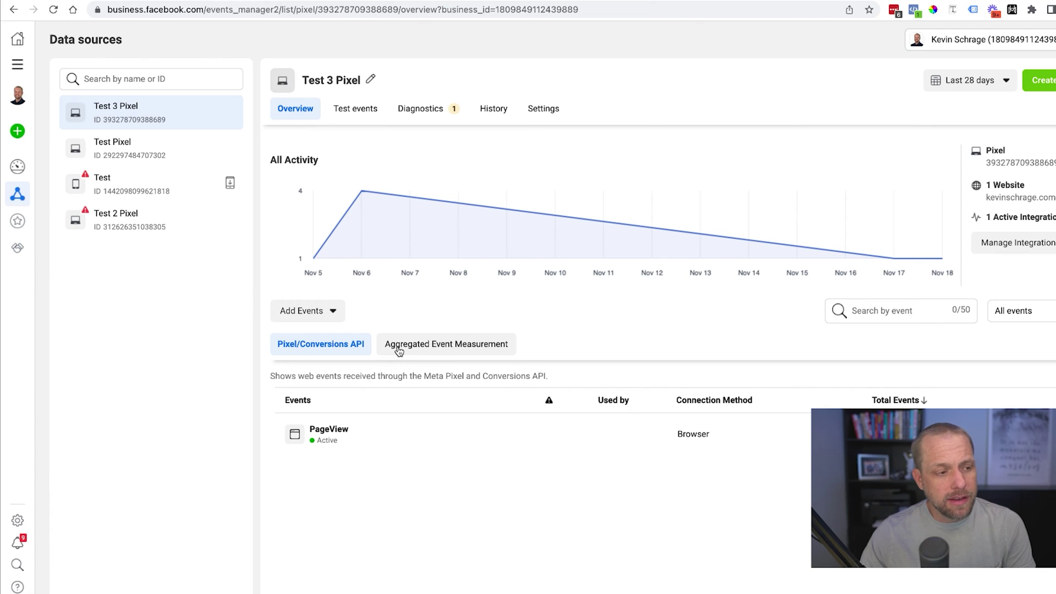
pyautogui.click(455, 349)
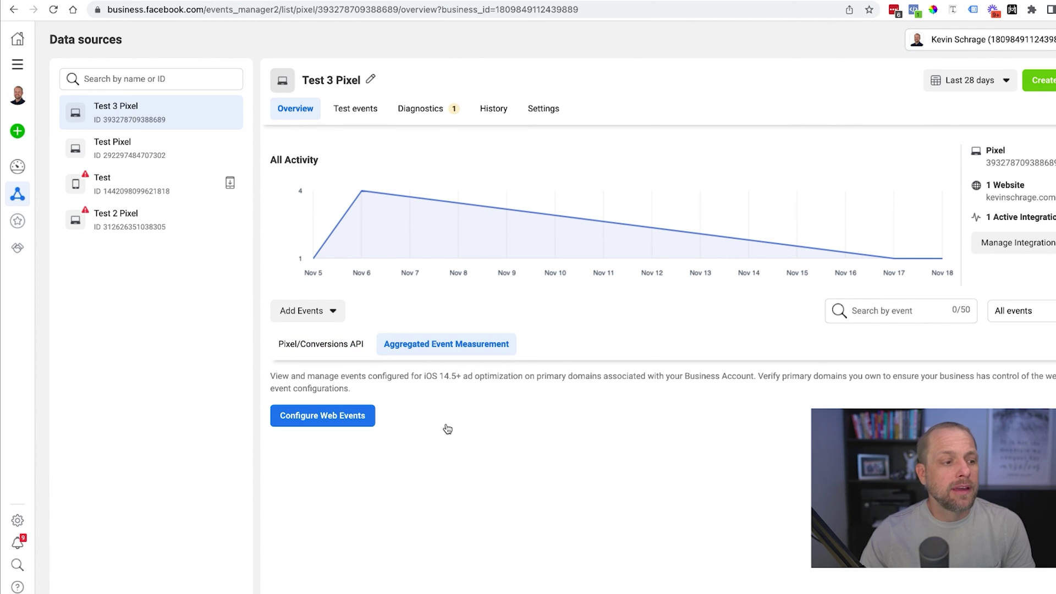
pyautogui.click(344, 420)
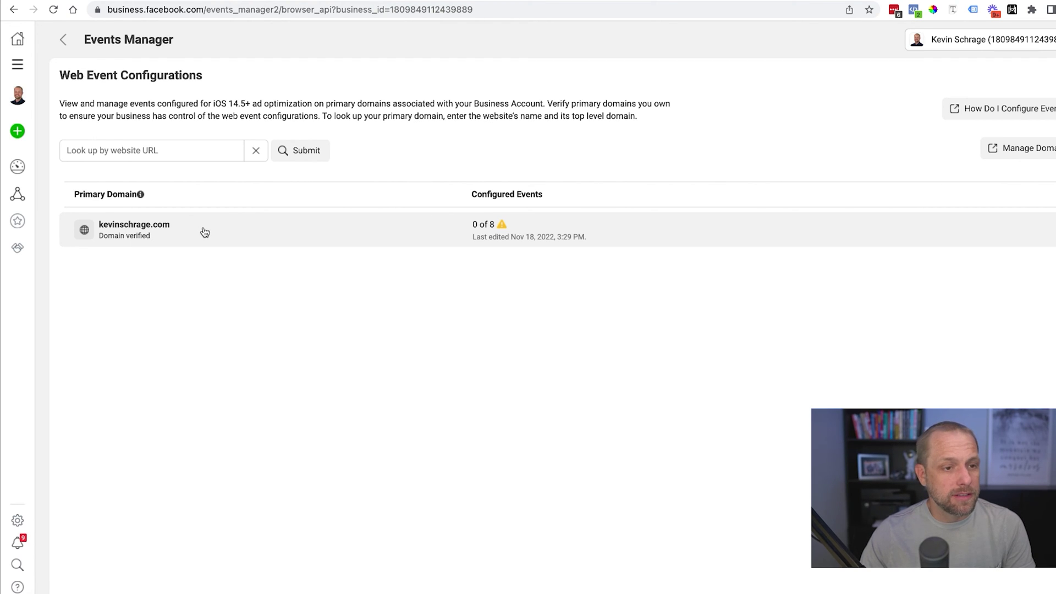
# - Open Manage Events for kevinschrage.com, confirm Edit, and add the first event slot
pyautogui.click(272, 235)
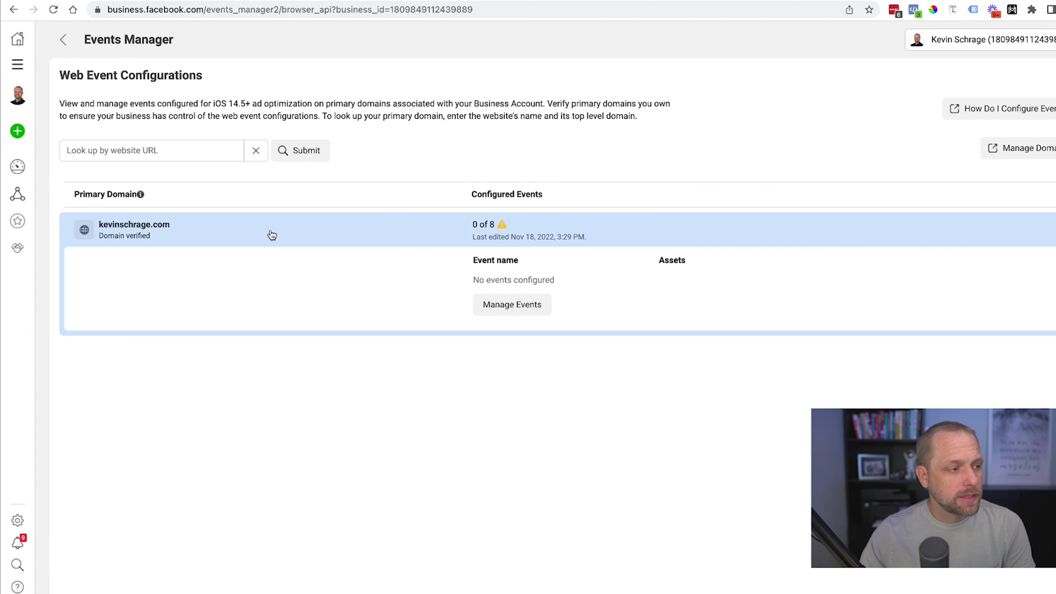
pyautogui.click(516, 311)
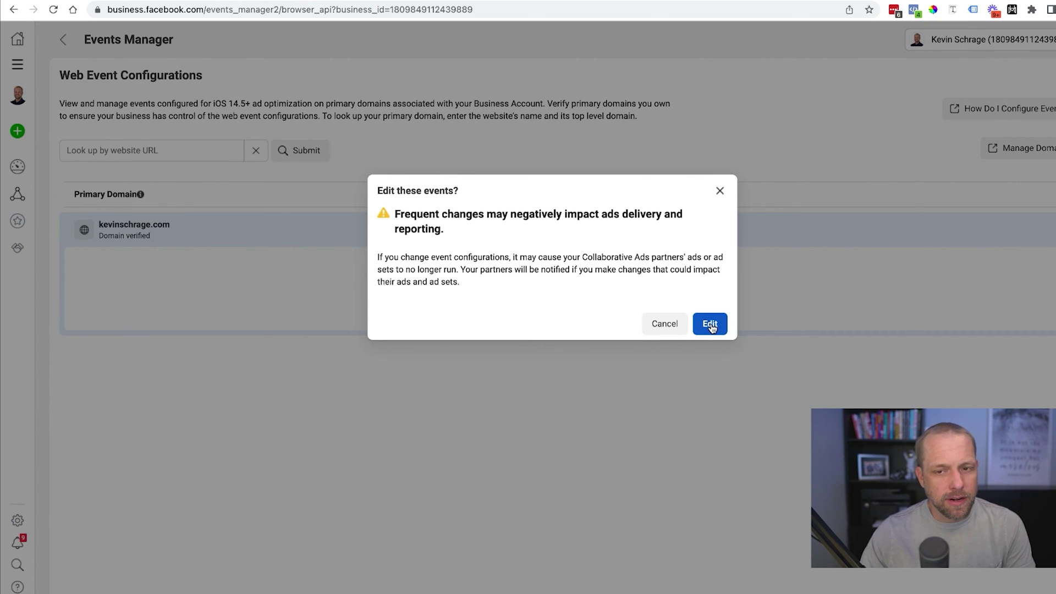
pyautogui.click(710, 325)
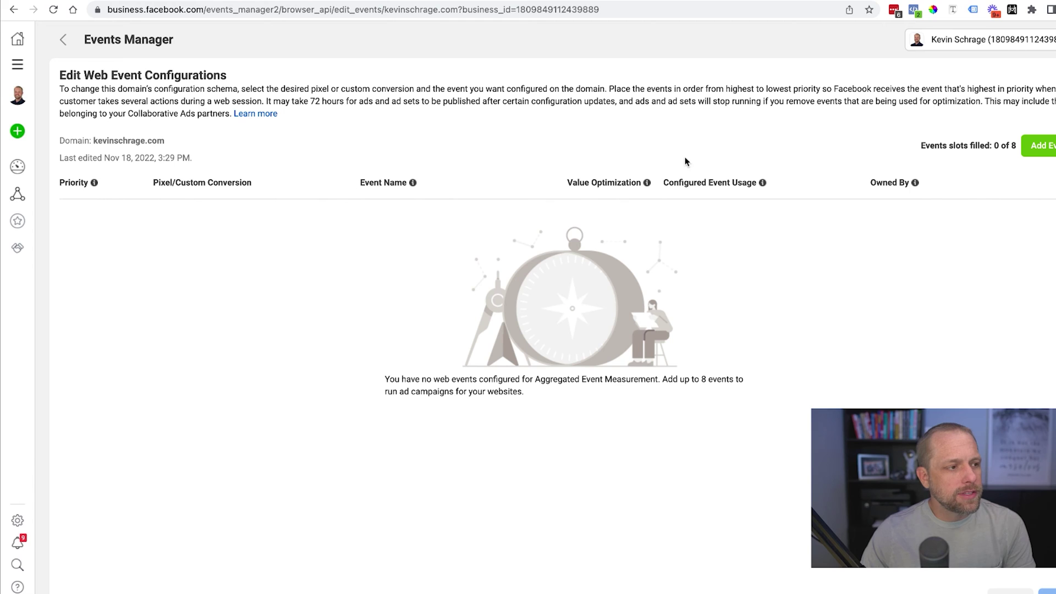
pyautogui.click(1043, 149)
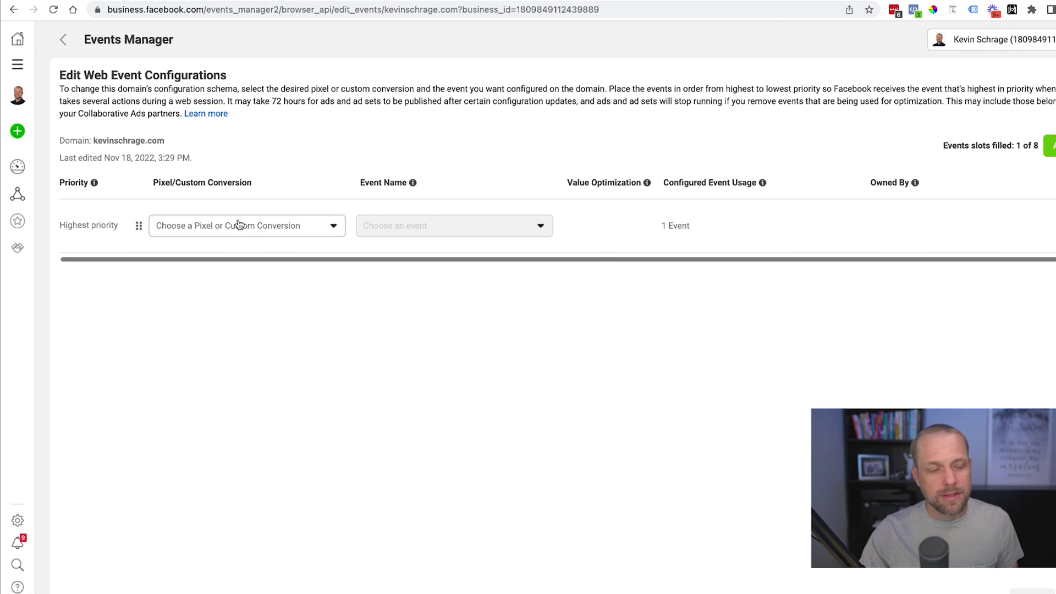
# - Open the Pixel dropdown for the Highest priority row
pyautogui.click(269, 227)
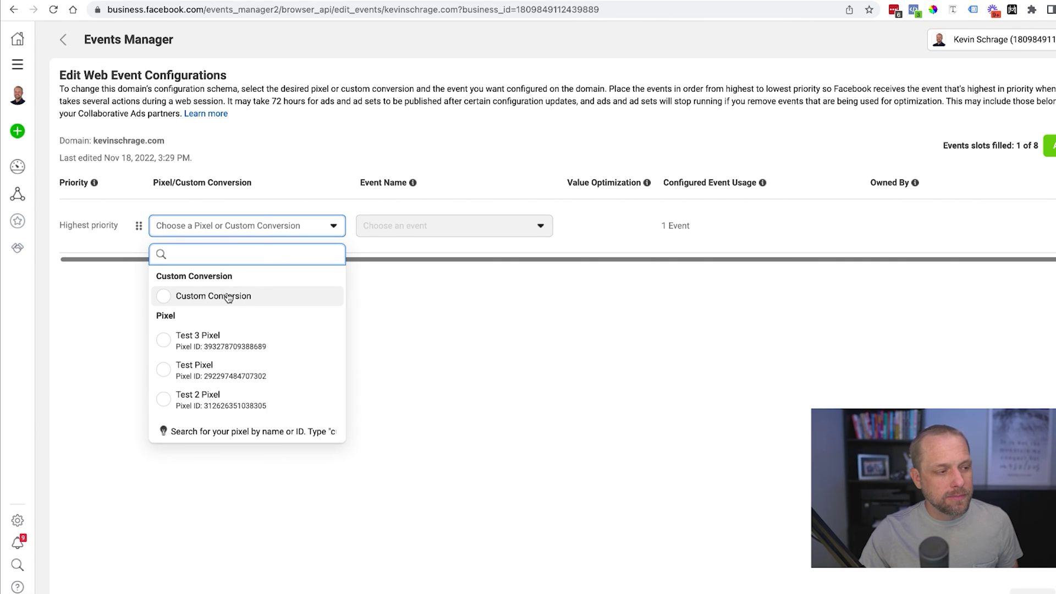
# - Choose Test Pixel and the Subscribe event for the Highest priority row
pyautogui.click(236, 372)
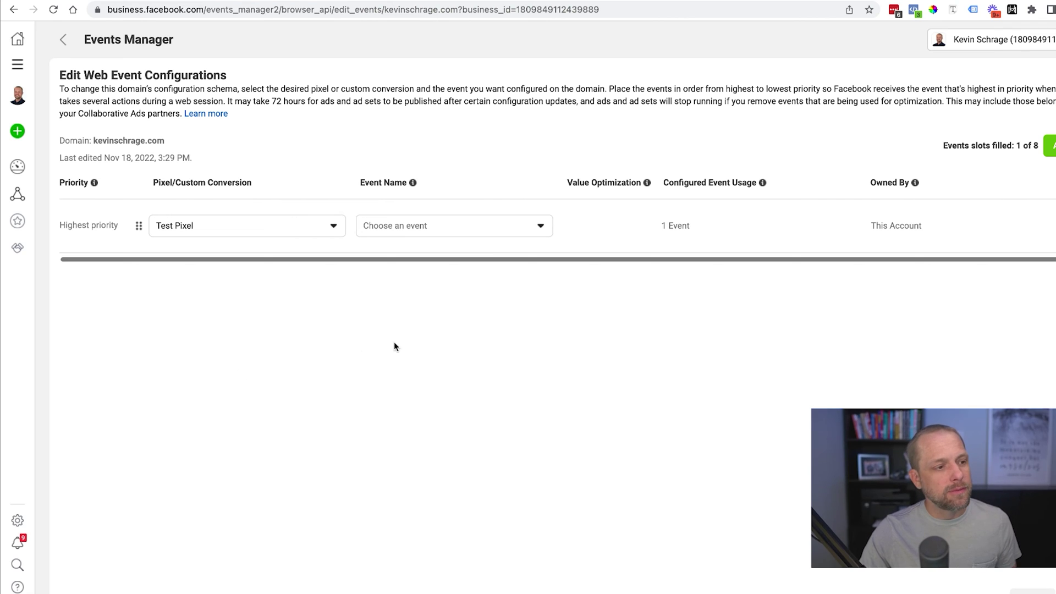
pyautogui.click(439, 228)
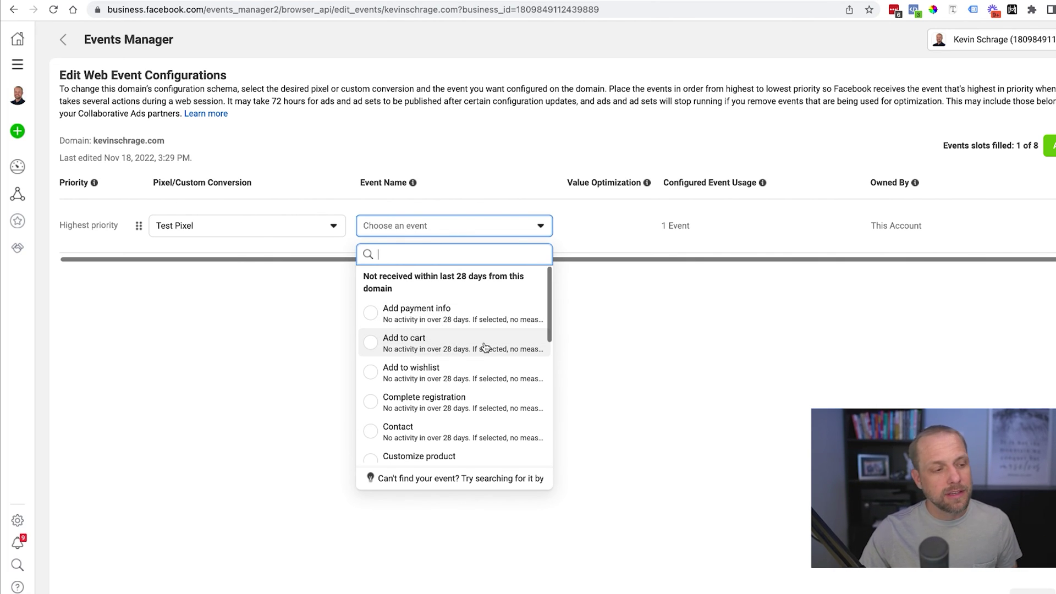
pyautogui.scroll(-6, 473, 357)
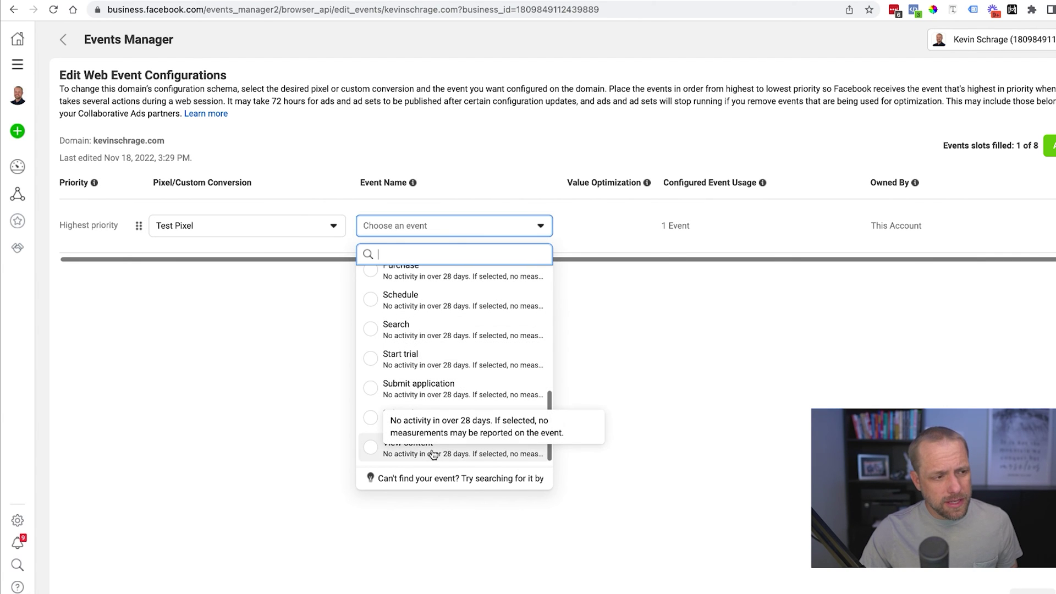
pyautogui.scroll(5, 433, 451)
pyautogui.scroll(-5, 433, 444)
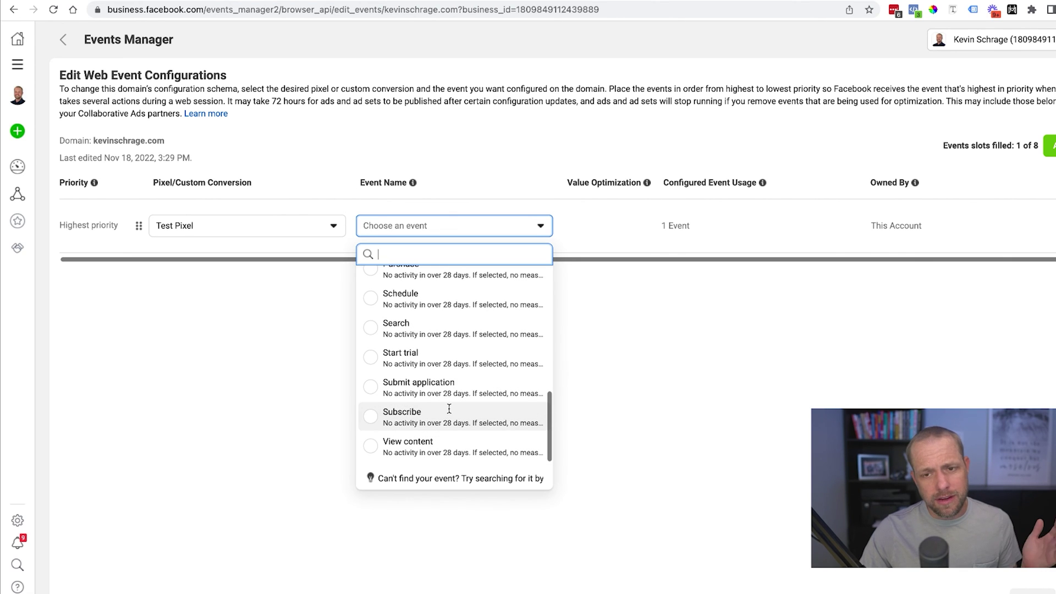
pyautogui.scroll(5, 449, 413)
pyautogui.scroll(-5, 462, 418)
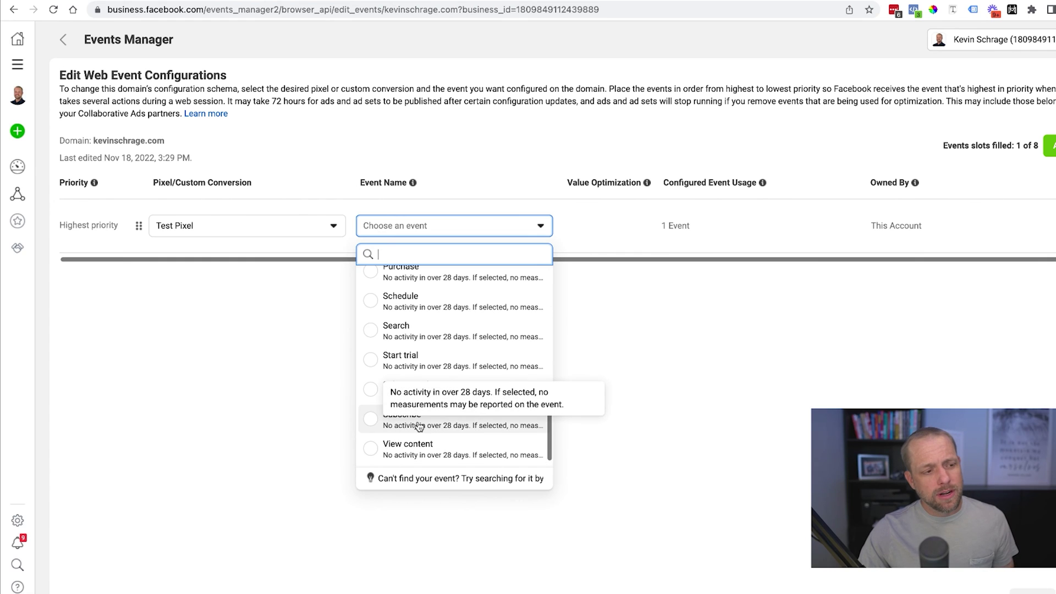
pyautogui.click(435, 427)
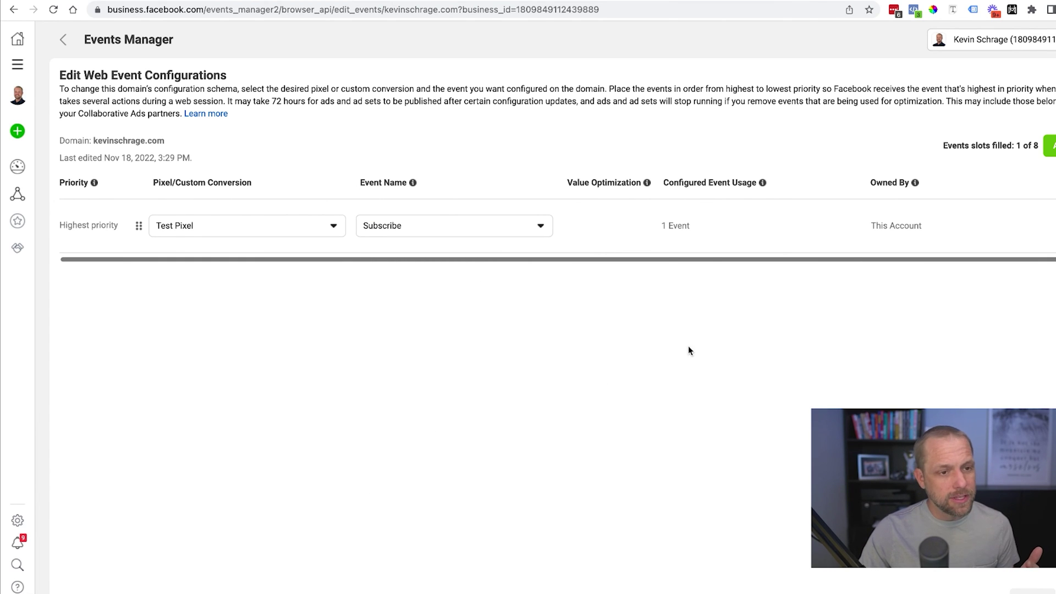
# - Add a second Test Pixel row with the Lead event
pyautogui.click(1049, 145)
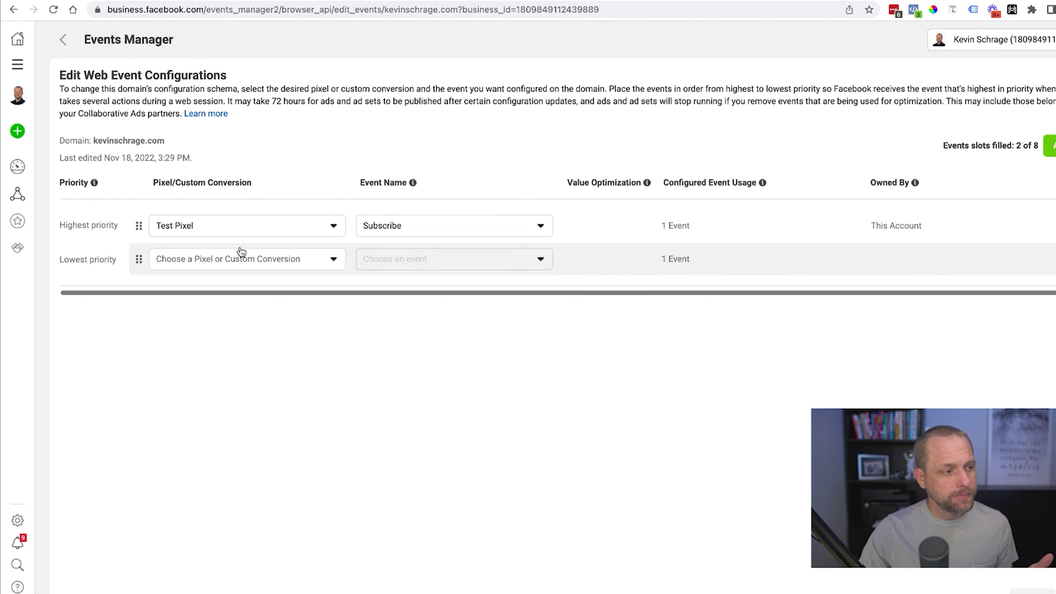
pyautogui.click(224, 270)
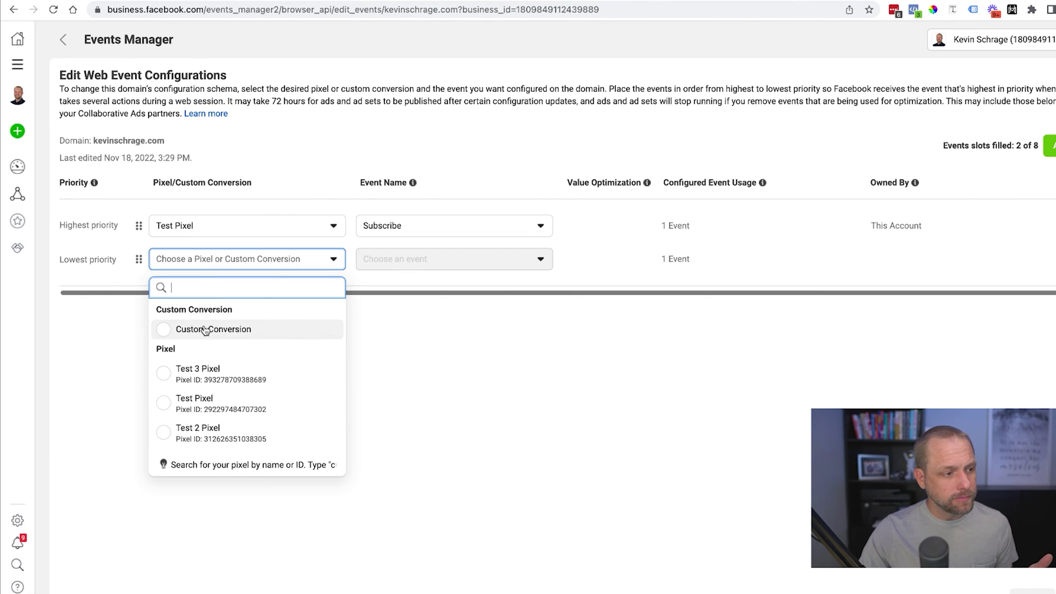
pyautogui.click(197, 400)
pyautogui.click(477, 259)
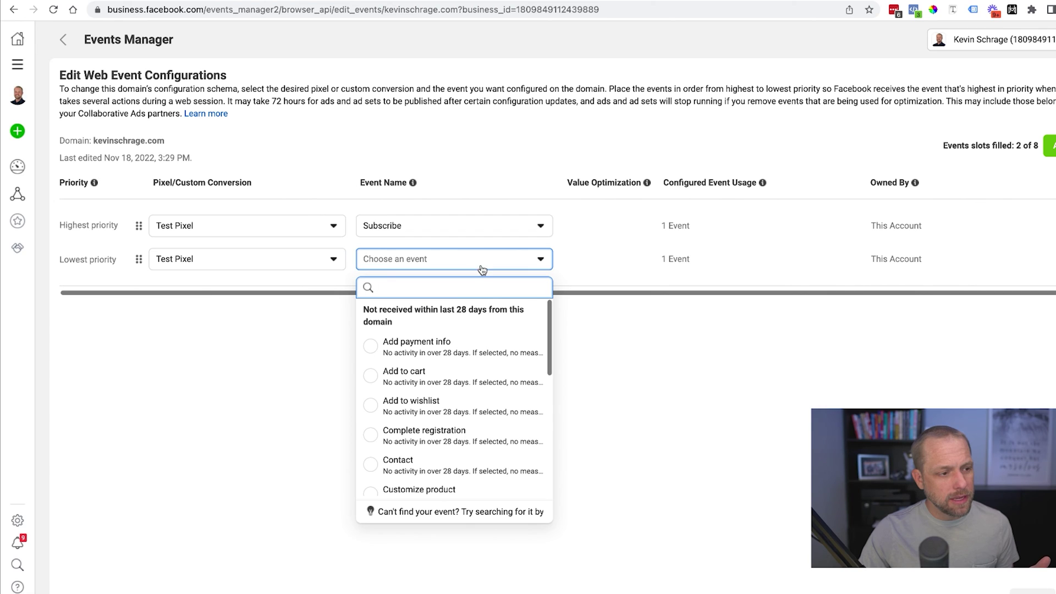
pyautogui.scroll(-5, 462, 363)
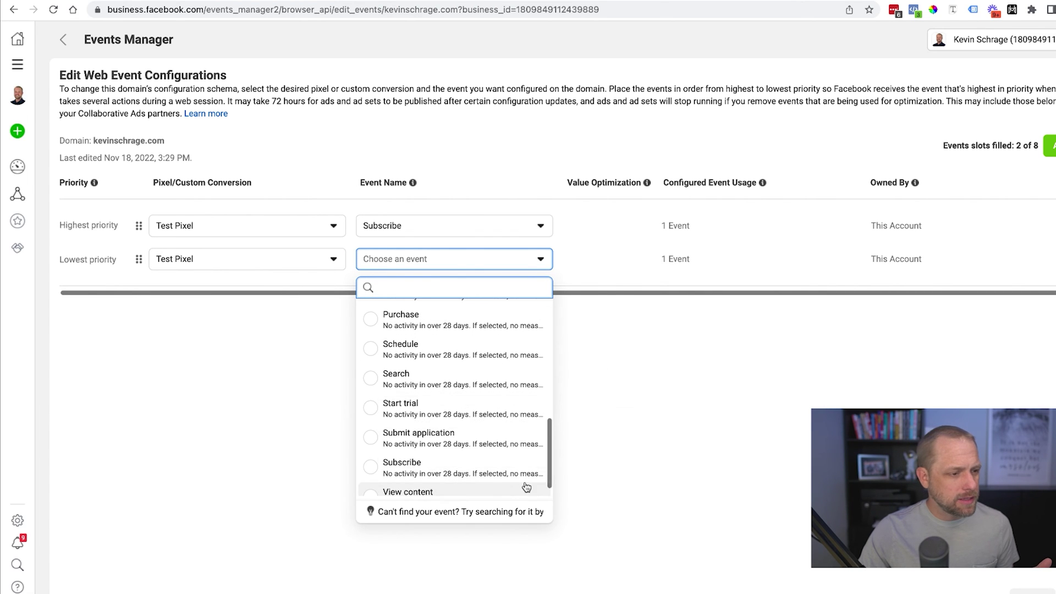
pyautogui.scroll(-1, 497, 467)
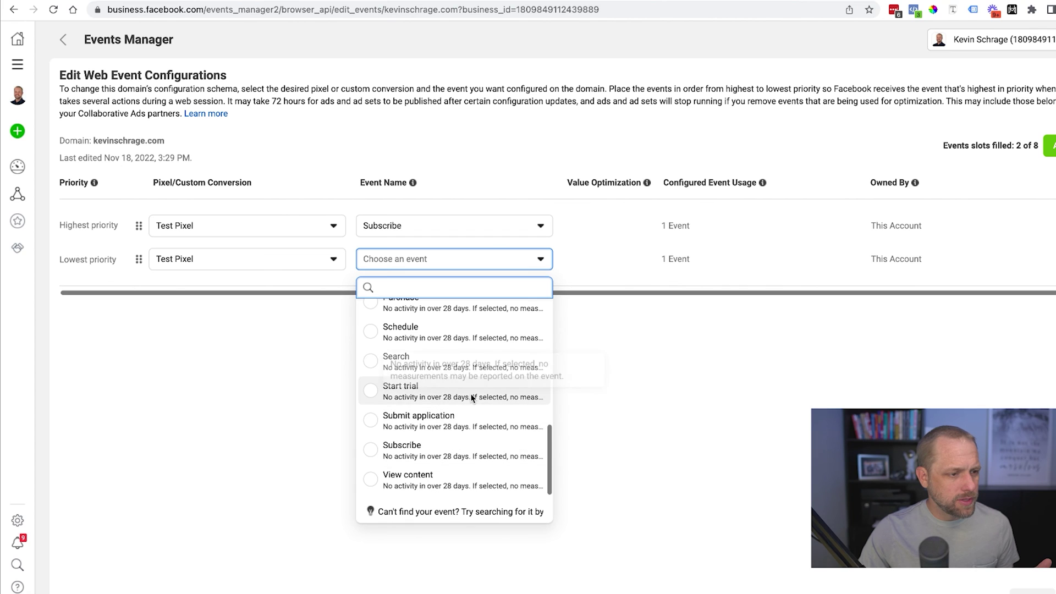
pyautogui.scroll(3, 472, 397)
pyautogui.click(435, 354)
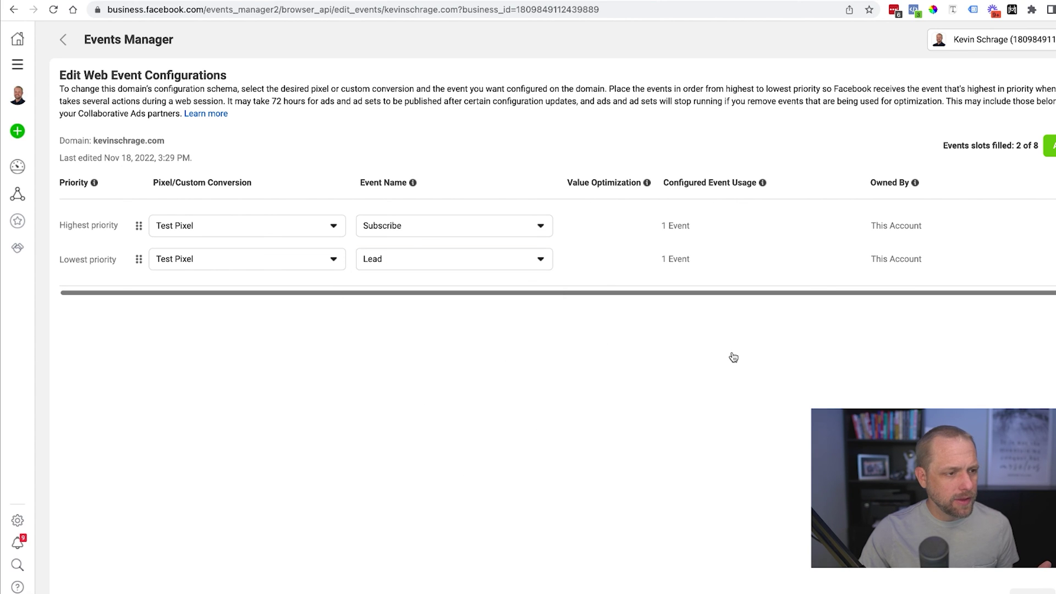
# - Add a third Test Pixel row with the Add to cart event
pyautogui.click(1049, 145)
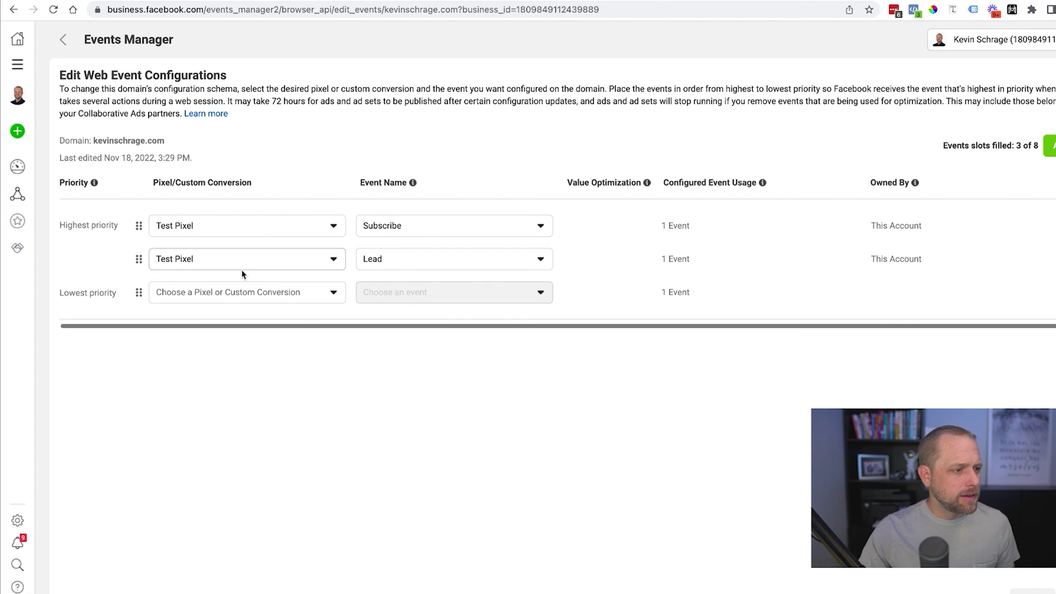
pyautogui.click(242, 292)
pyautogui.click(263, 440)
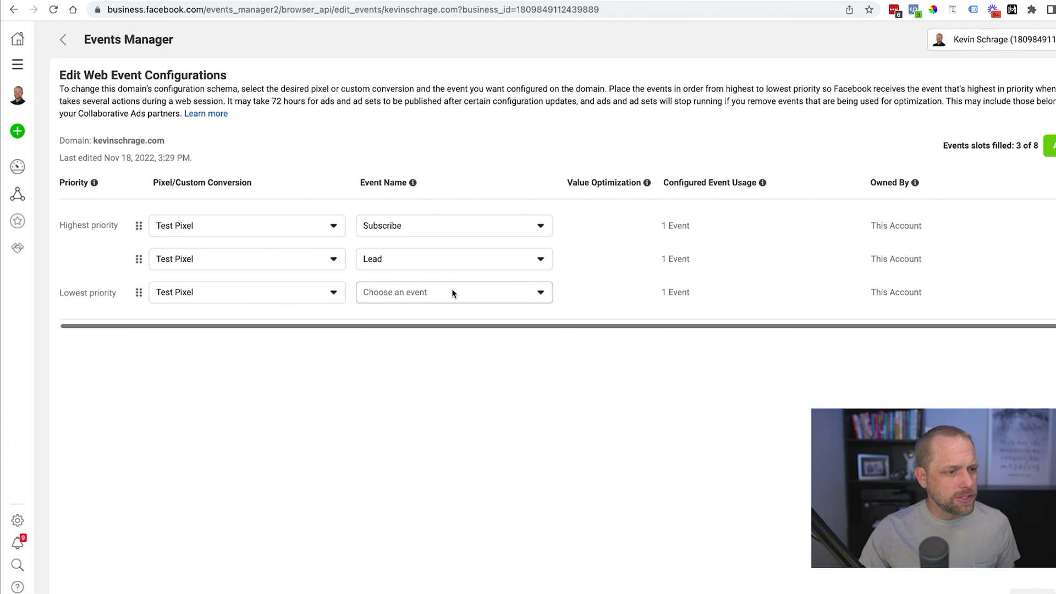
pyautogui.click(452, 292)
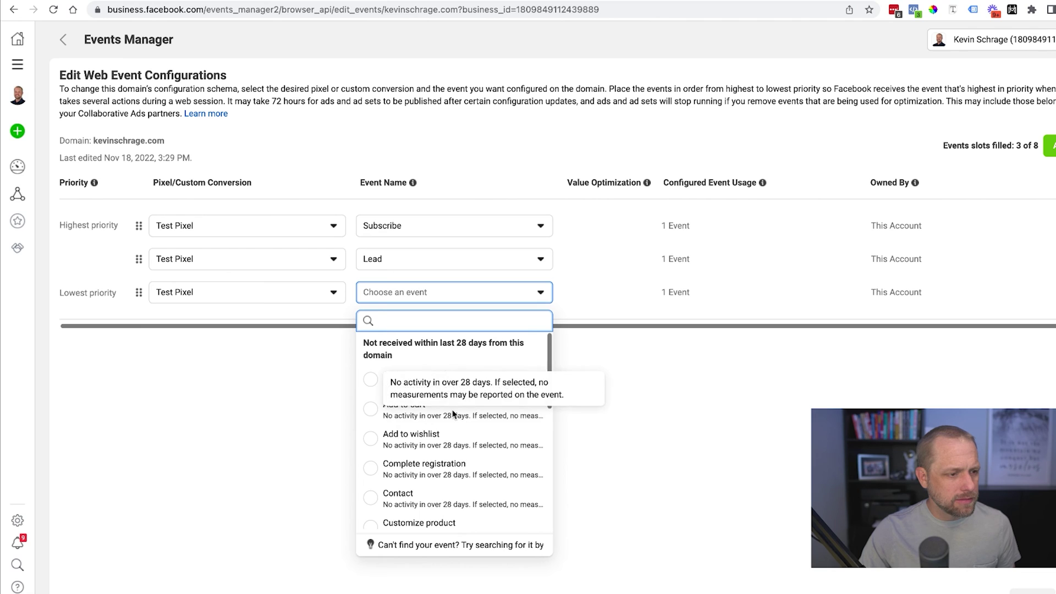
pyautogui.click(414, 409)
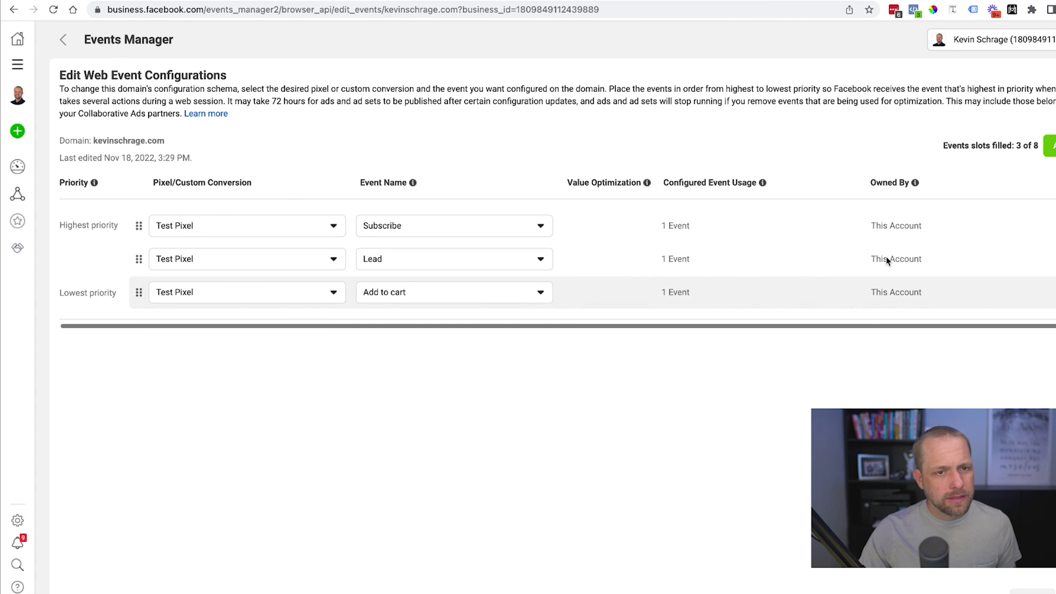
# - Add a fourth Test Pixel row with the Initiate checkout event
pyautogui.click(1050, 146)
pyautogui.click(249, 326)
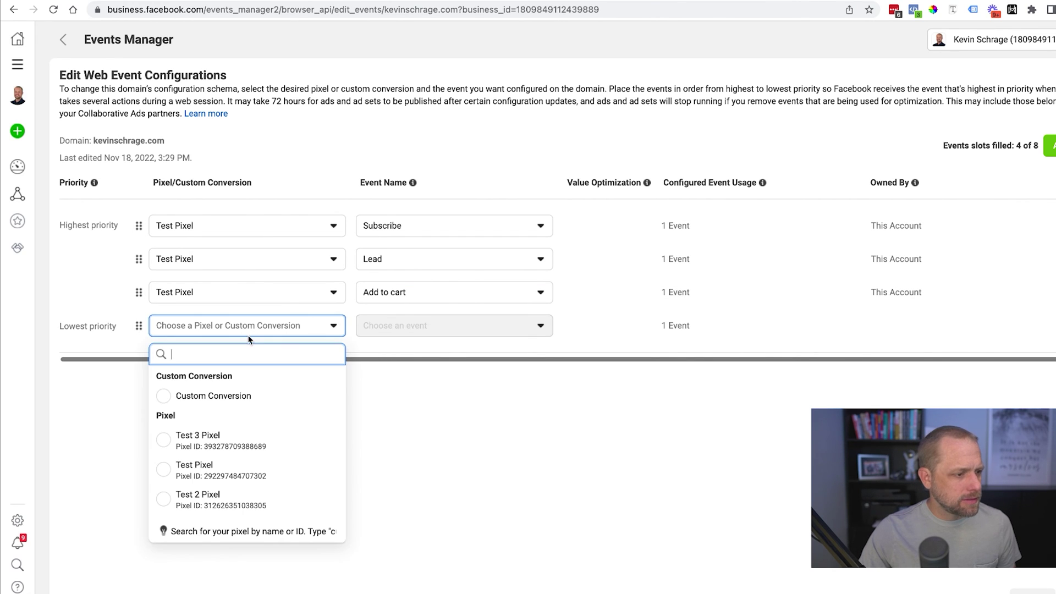
pyautogui.click(220, 467)
pyautogui.click(449, 330)
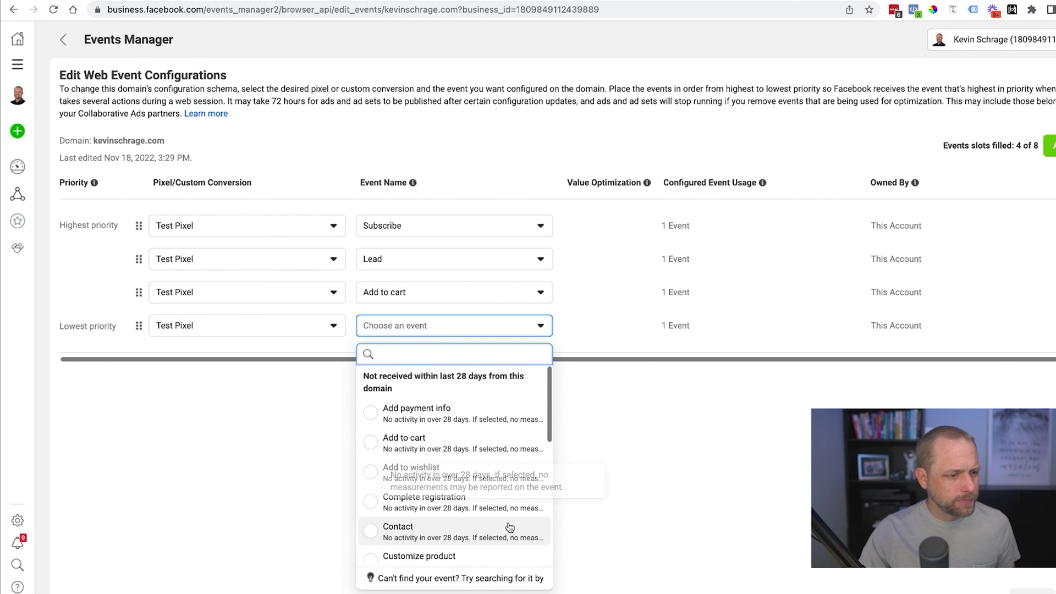
pyautogui.scroll(-3, 503, 523)
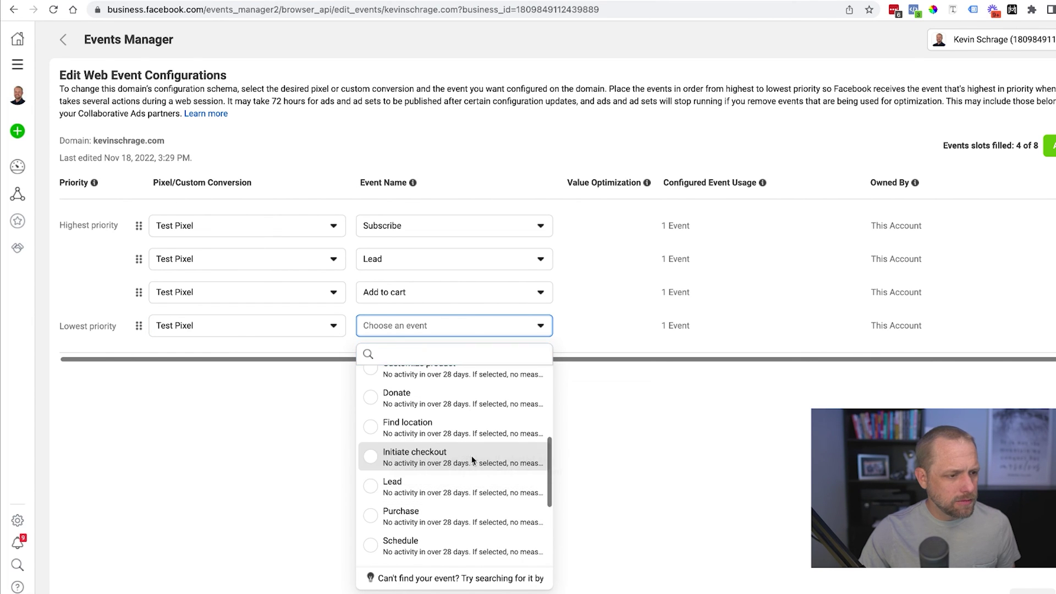
pyautogui.click(467, 458)
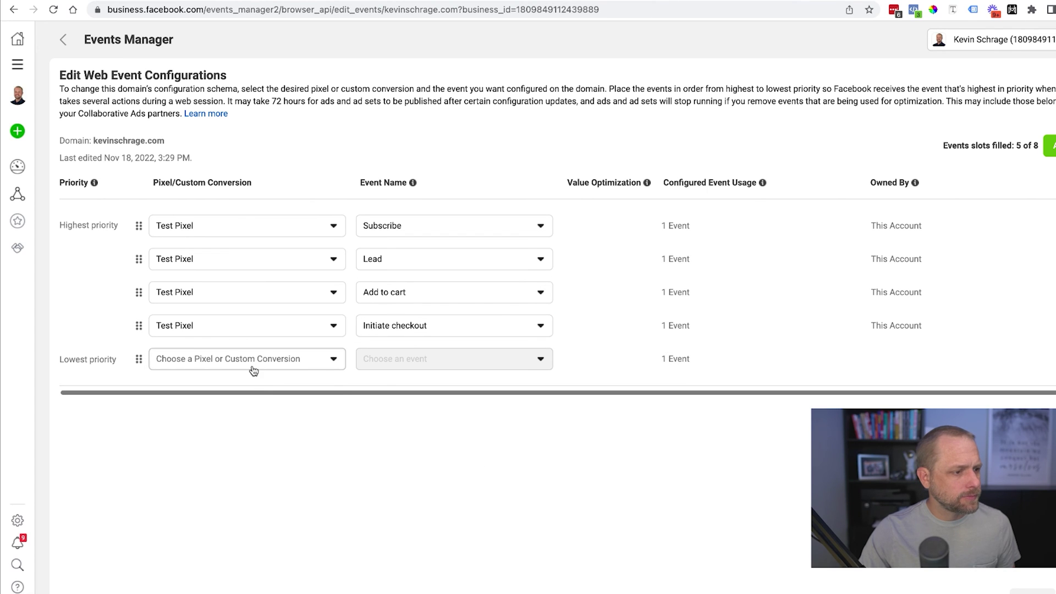
# - Set the next row to Test Pixel's Purchase event
pyautogui.click(252, 365)
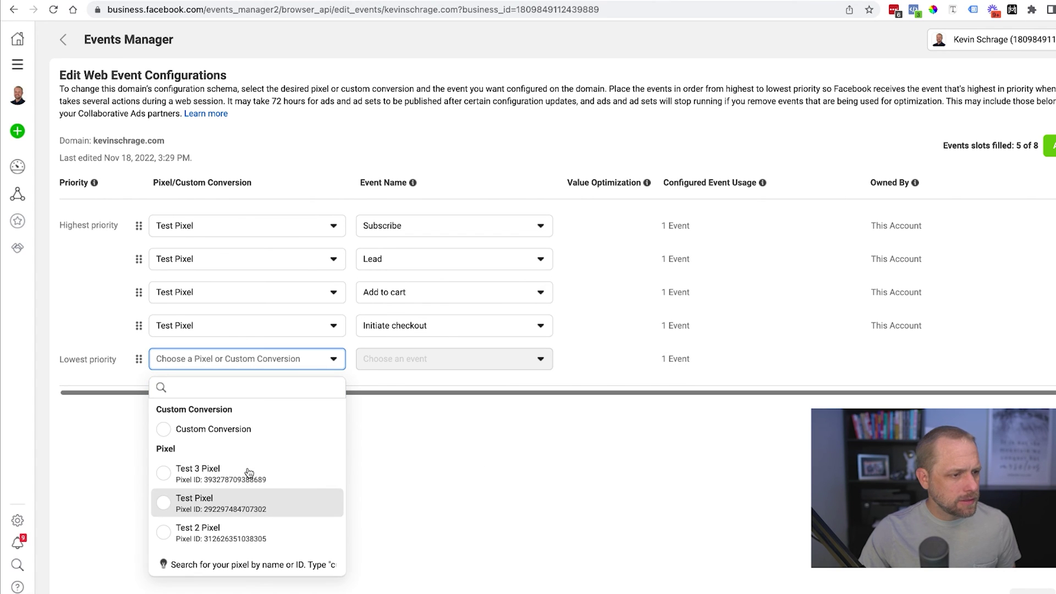
pyautogui.click(219, 501)
pyautogui.click(446, 361)
pyautogui.scroll(-5, 439, 454)
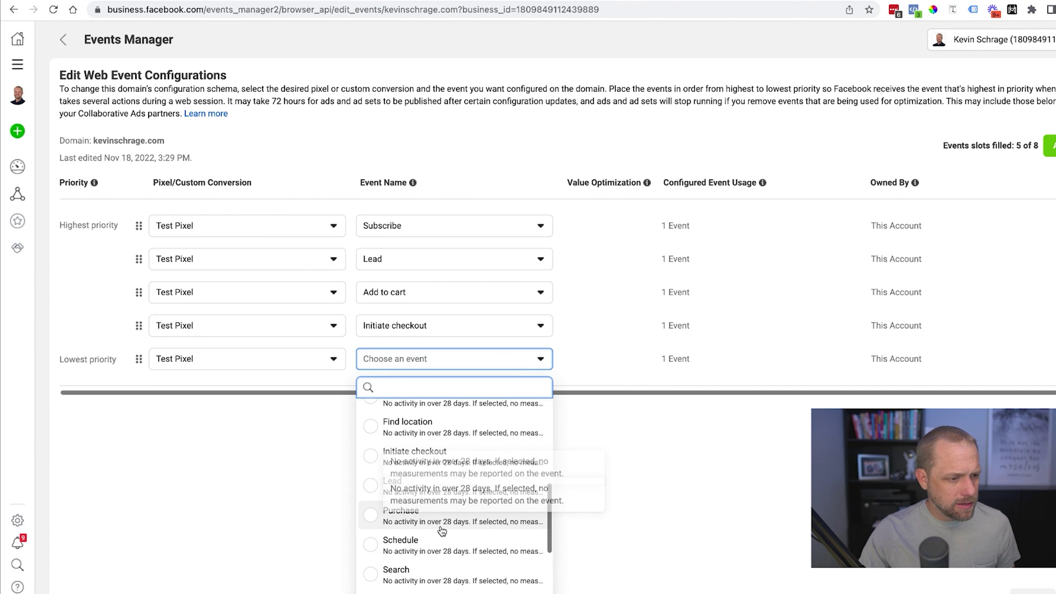
pyautogui.click(440, 519)
# - Add another Test Pixel row with Add payment info, and set View content as the lowest-priority event
pyautogui.click(1049, 145)
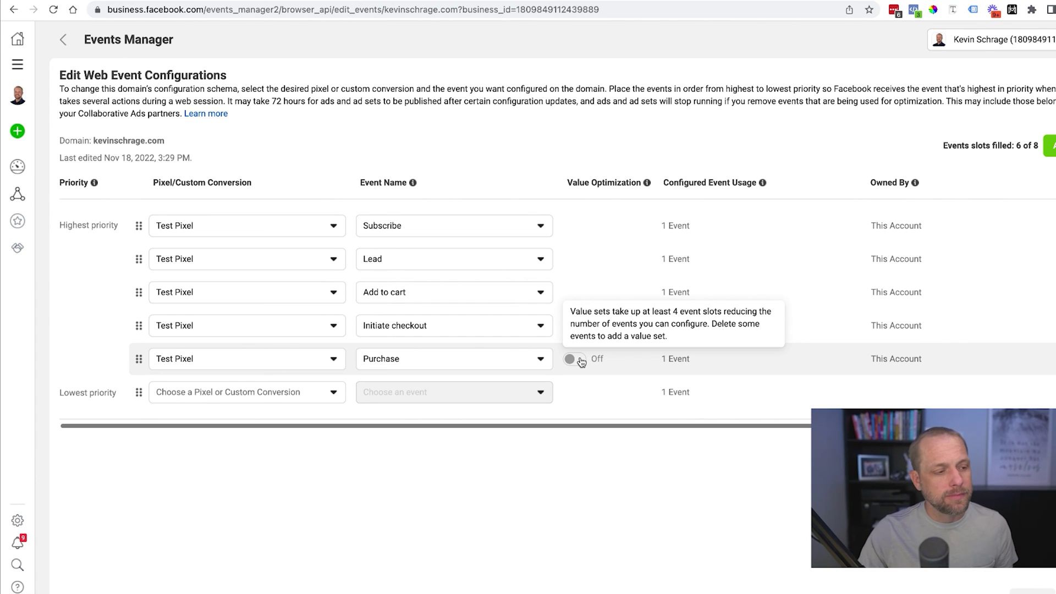
pyautogui.click(238, 402)
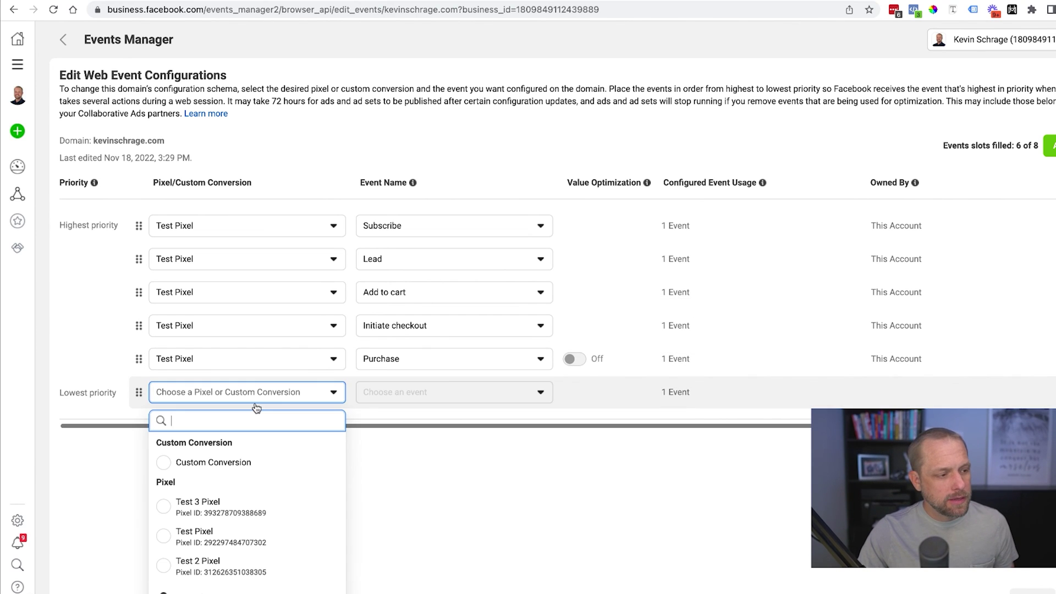
pyautogui.click(215, 534)
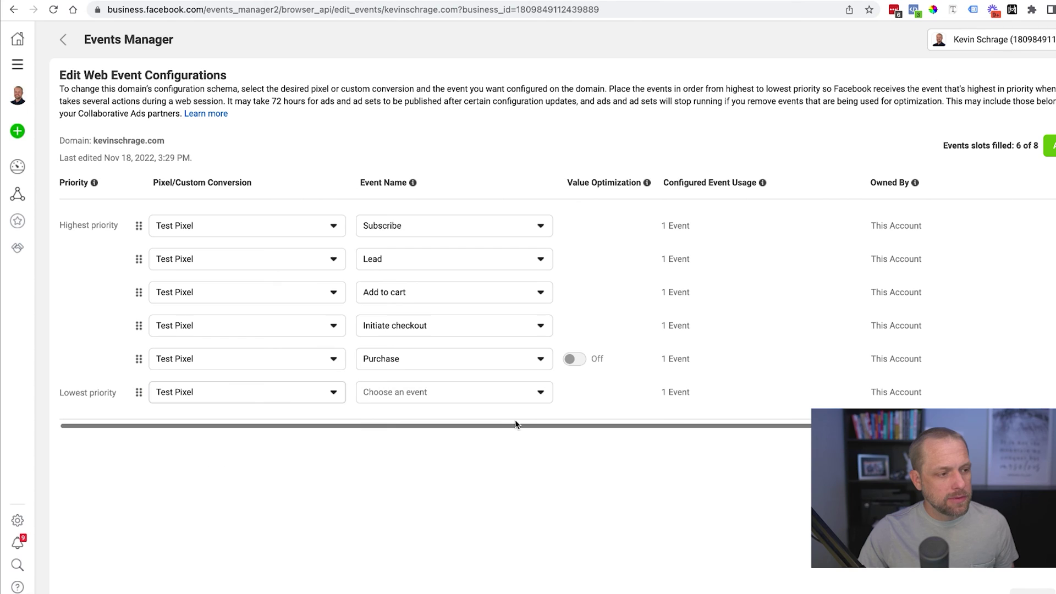
pyautogui.click(462, 389)
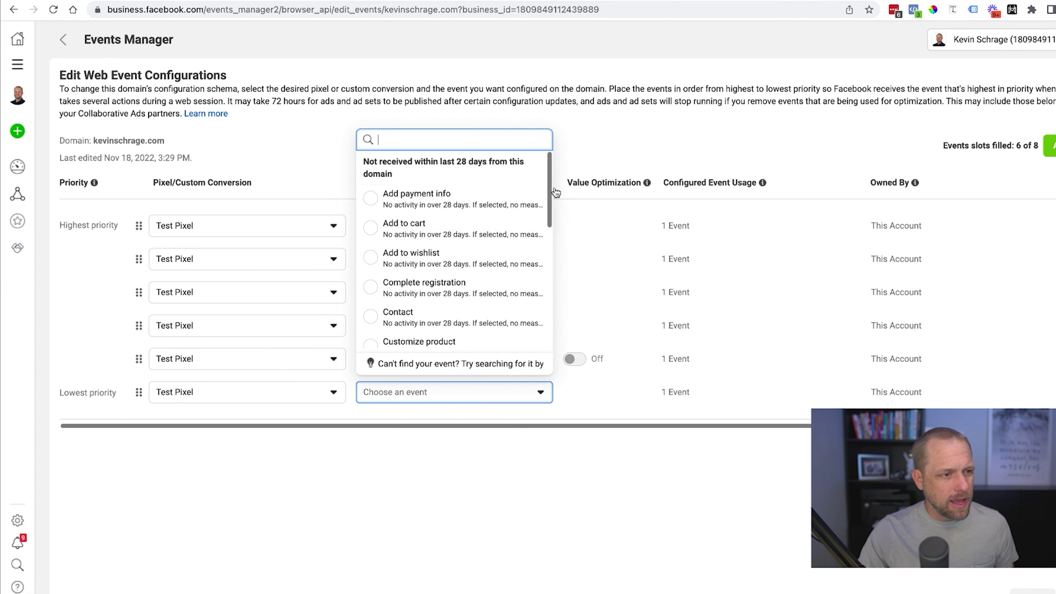
pyautogui.click(465, 198)
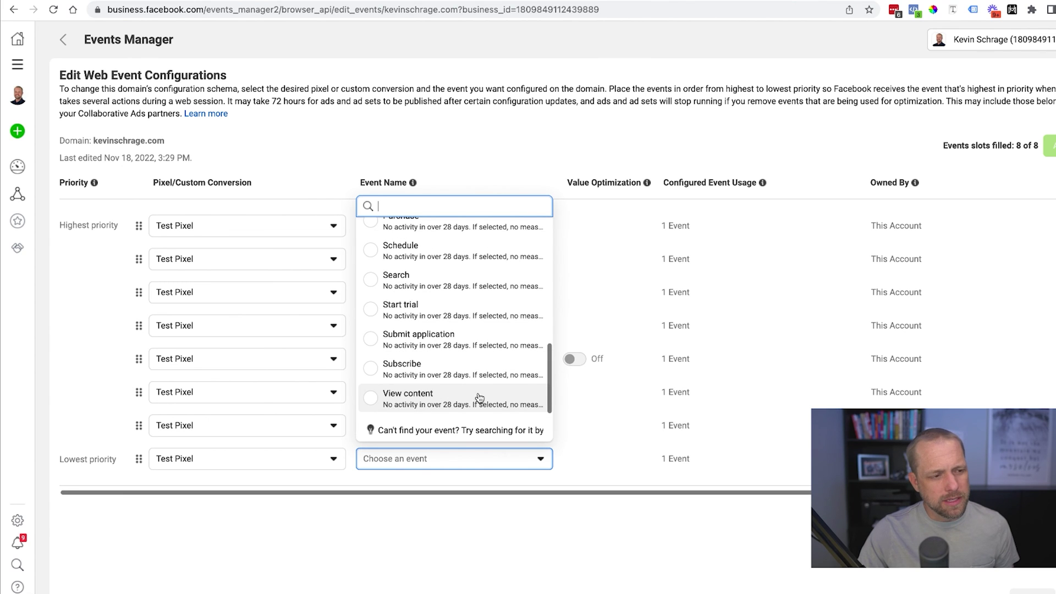
pyautogui.click(470, 397)
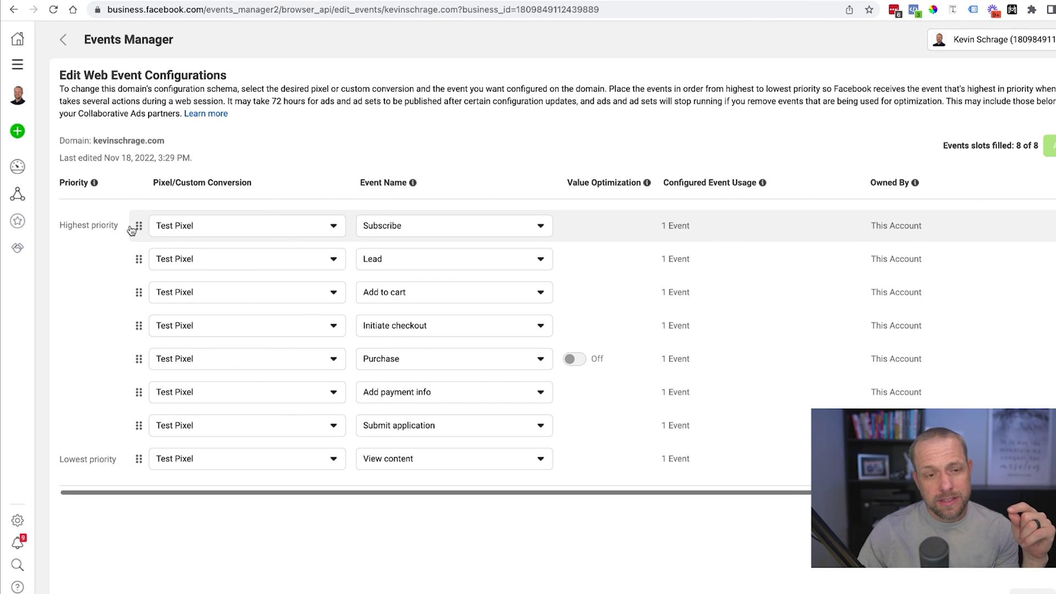
# - Rank Purchase first, then Add payment info, Initiate checkout, Add to cart, Submit application, and Lead above Subscribe
pyautogui.moveTo(137, 358); pyautogui.dragTo(132, 223)
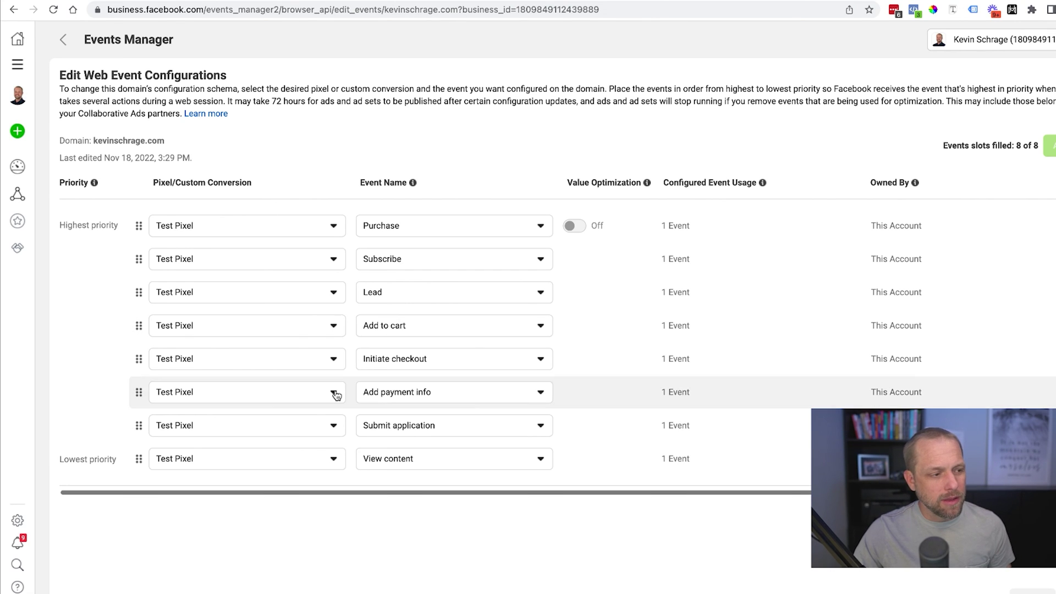
pyautogui.moveTo(138, 391); pyautogui.dragTo(131, 257)
pyautogui.moveTo(139, 391); pyautogui.dragTo(141, 286)
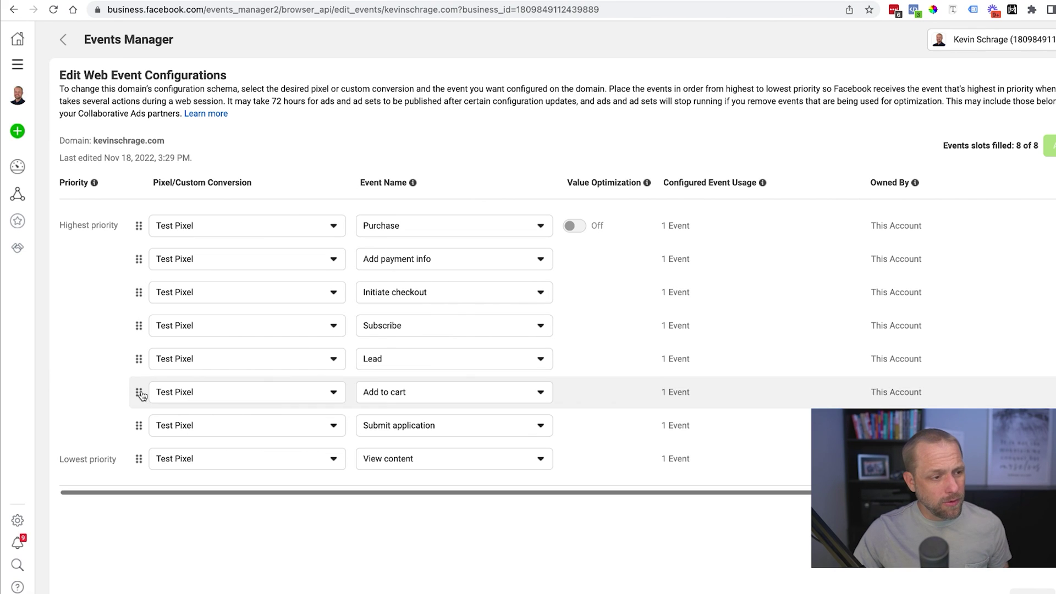
pyautogui.moveTo(139, 391); pyautogui.dragTo(176, 424)
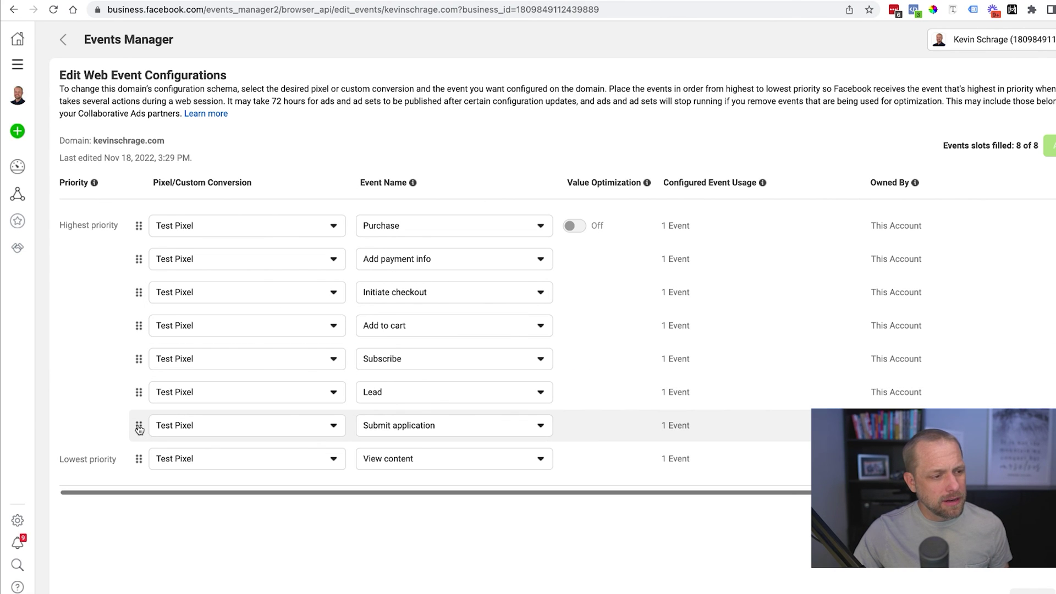
pyautogui.moveTo(139, 429); pyautogui.dragTo(447, 367)
pyautogui.moveTo(138, 425); pyautogui.dragTo(435, 393)
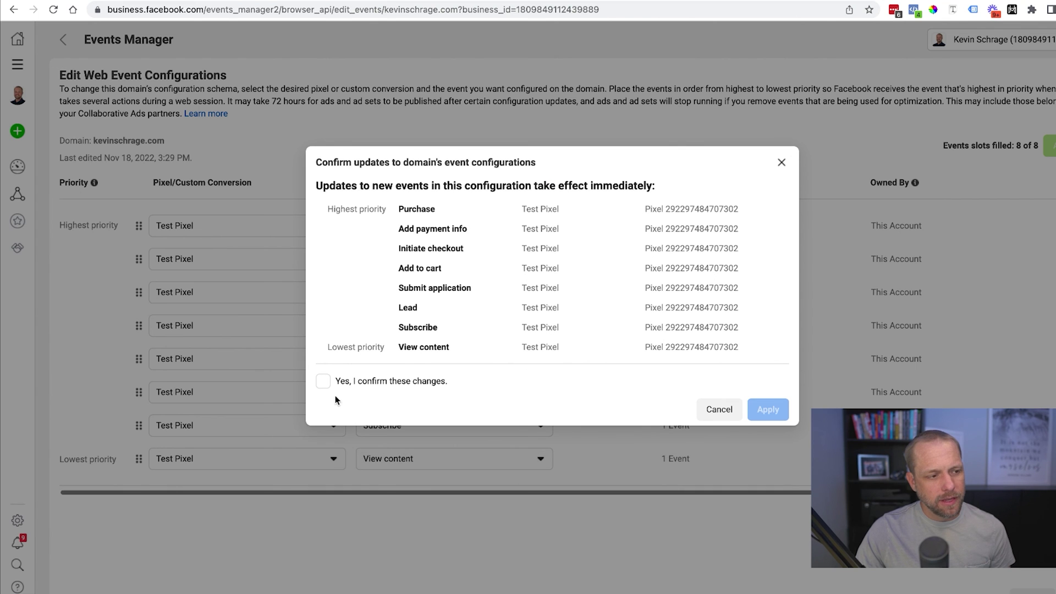
# - Confirm and apply the new event priorities, then expand kevinschrage.com to review its 8 events
pyautogui.click(324, 381)
pyautogui.click(764, 409)
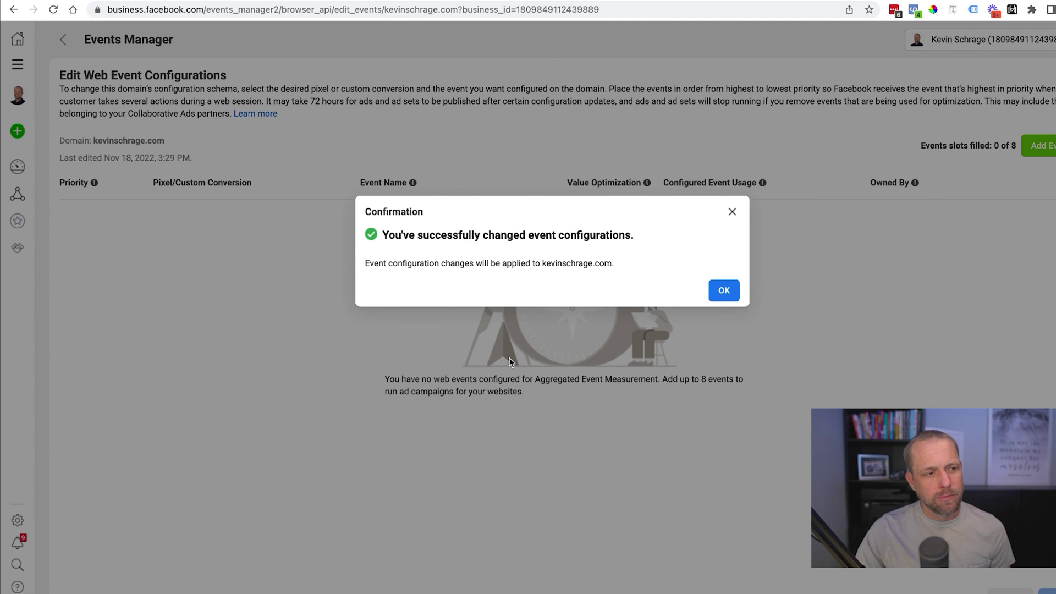
pyautogui.click(725, 289)
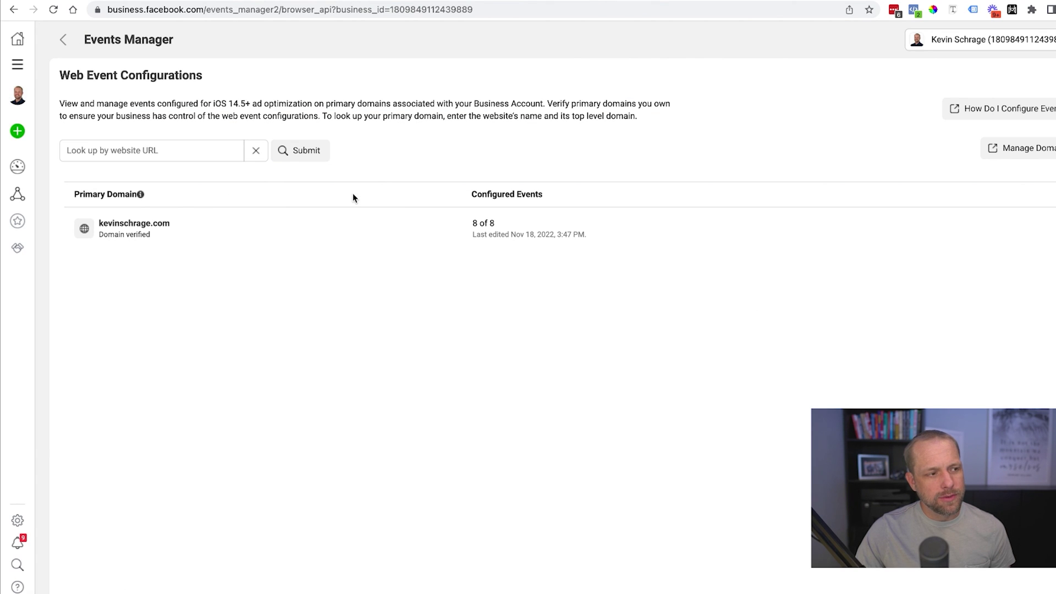
pyautogui.click(1040, 220)
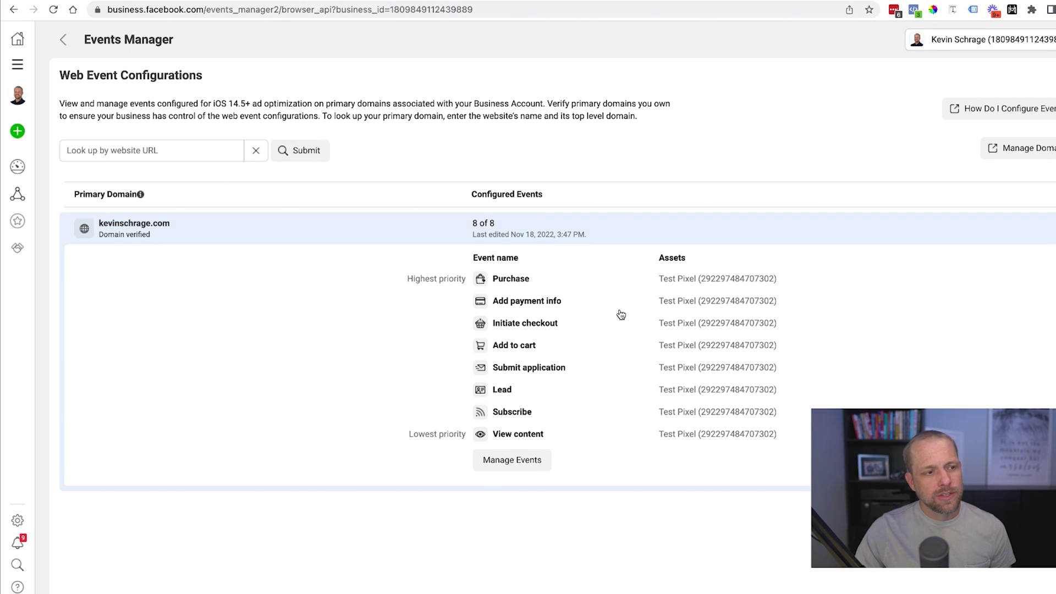